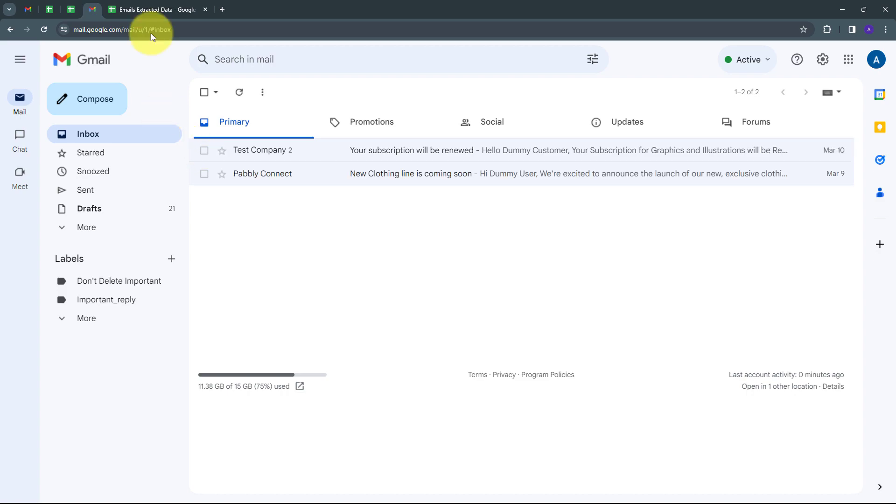
# Open the Pabbly website in a new browser tab, sign in and access Pabbly Connect
pyautogui.click(220, 5)
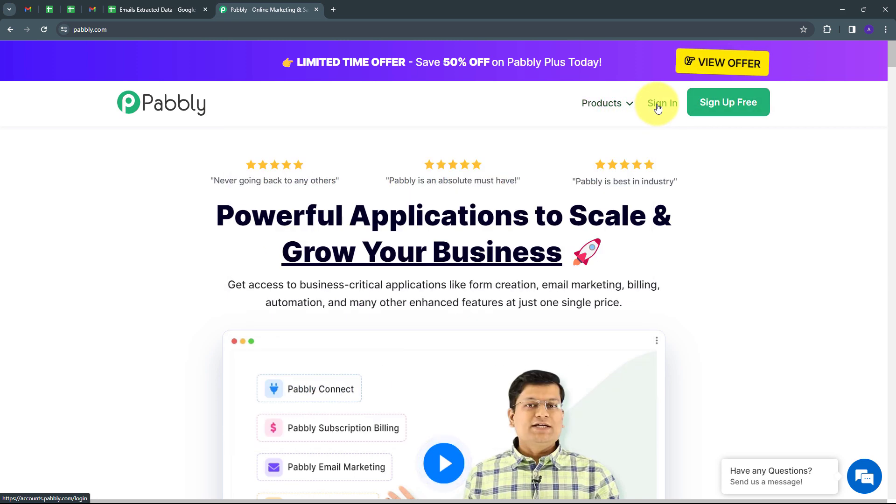
pyautogui.click(657, 108)
pyautogui.scroll(-1, 149, 170)
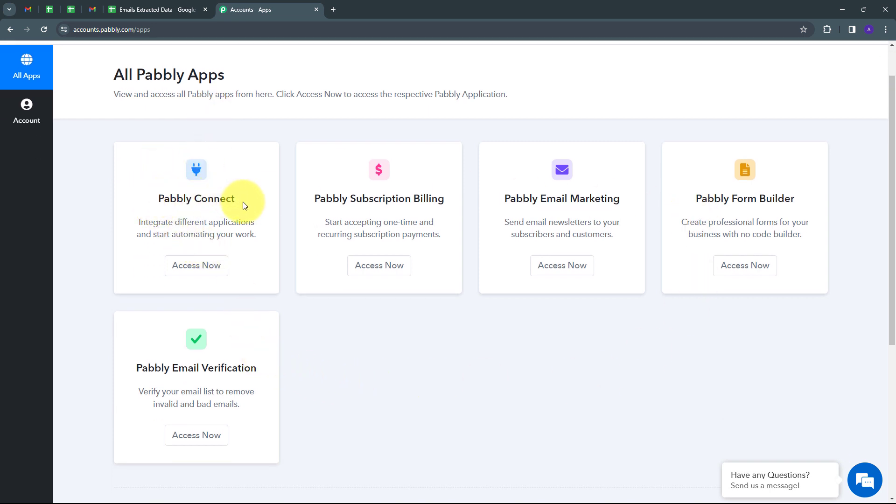
pyautogui.click(201, 266)
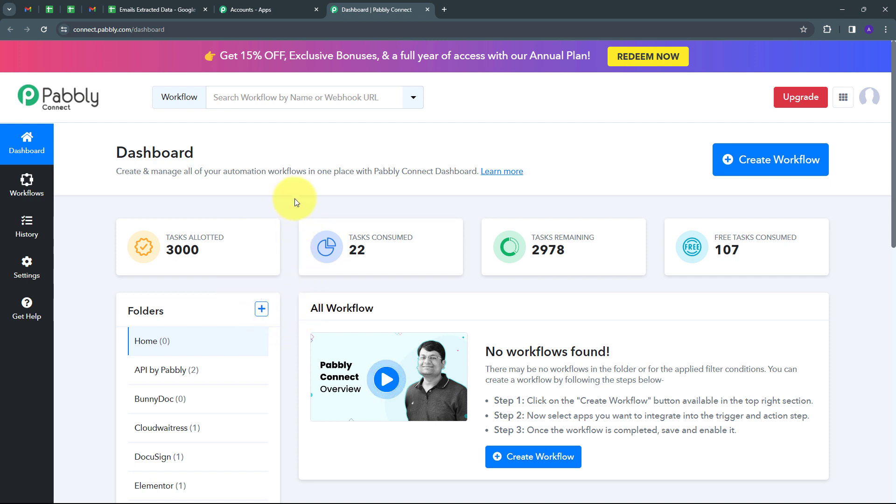
# Create a workflow named "Add Extracted Data from Your Email into Google Sheets" in the Google Sheets folder
pyautogui.click(739, 167)
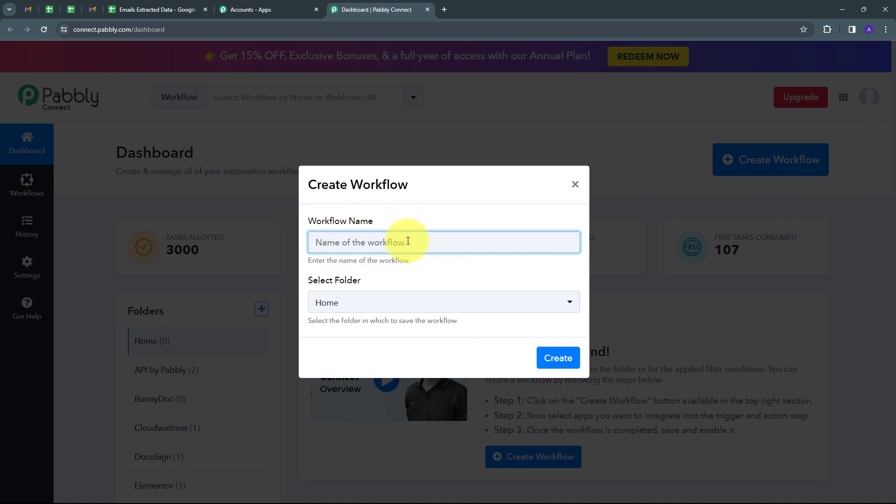
pyautogui.write('Add Extracted Data from Your Email into Google Sheets')
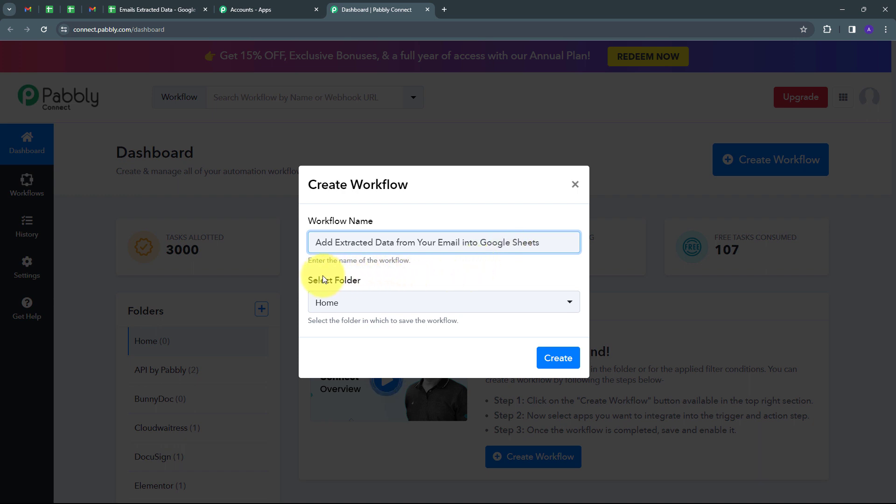
pyautogui.click(457, 304)
pyautogui.scroll(-1, 438, 188)
pyautogui.scroll(-1, 438, 187)
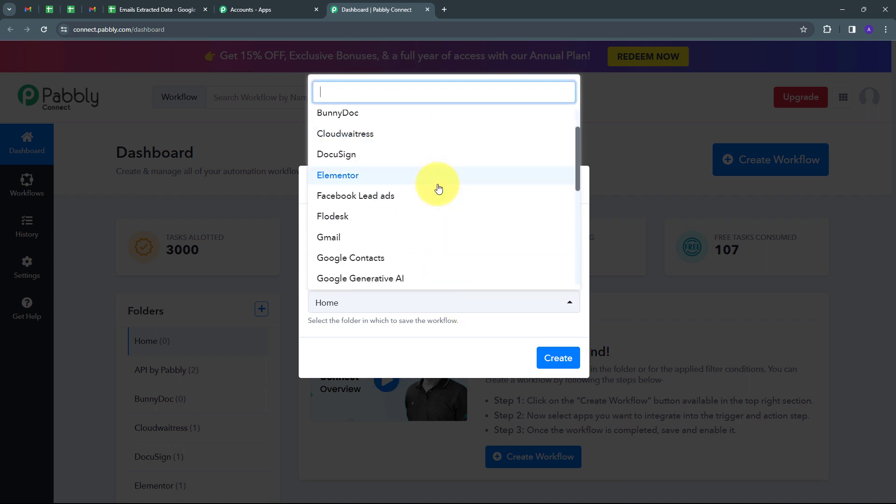
pyautogui.scroll(1, 438, 187)
pyautogui.scroll(-1, 439, 187)
pyautogui.scroll(-3, 438, 188)
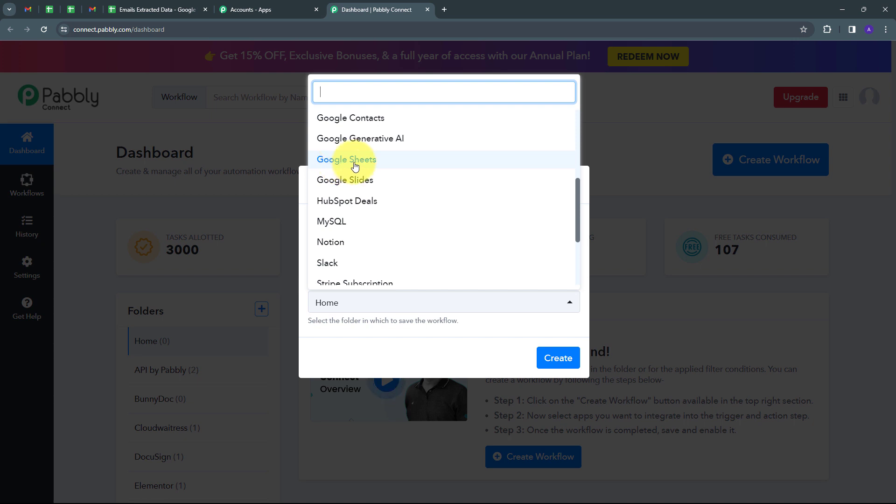
pyautogui.click(355, 163)
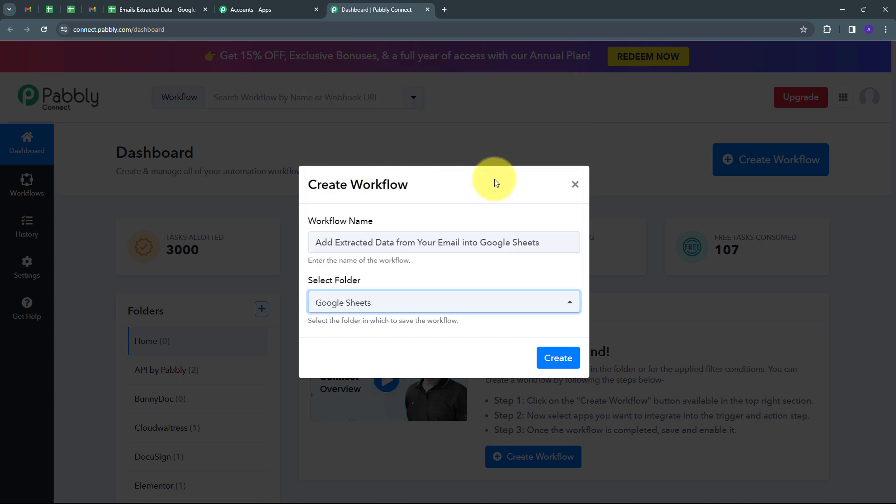
pyautogui.click(556, 364)
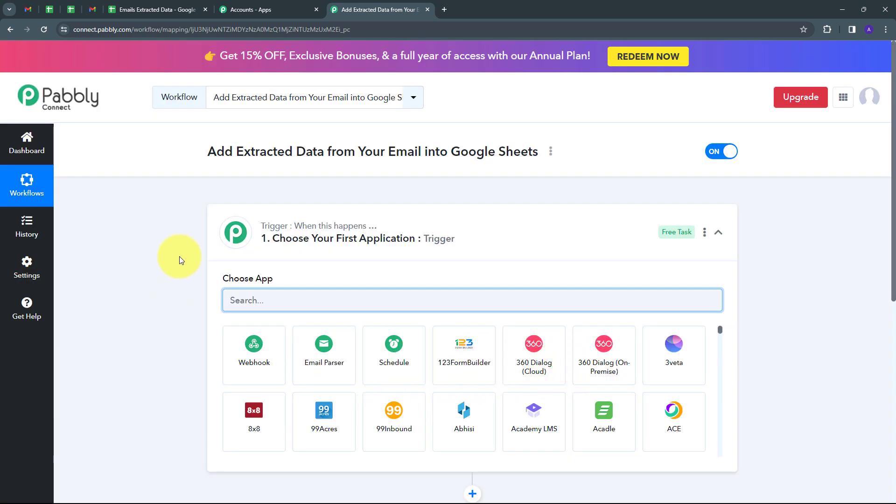
# Choose Email Parser by Pabbly as the workflow's trigger application and copy its generated email address
pyautogui.scroll(-3, 179, 256)
pyautogui.scroll(1, 179, 256)
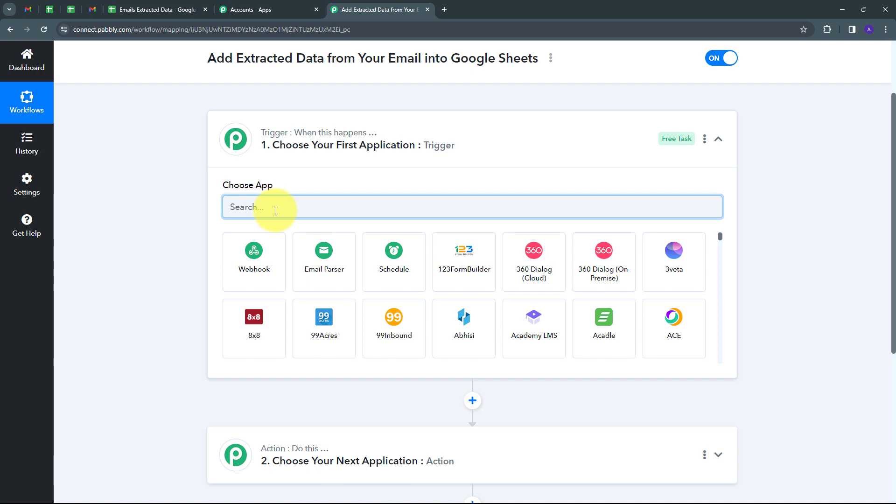
pyautogui.click(327, 256)
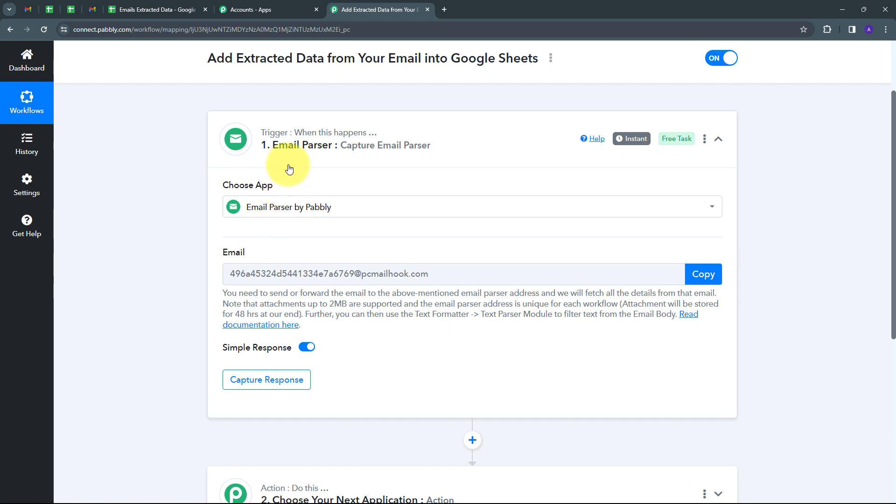
pyautogui.click(703, 274)
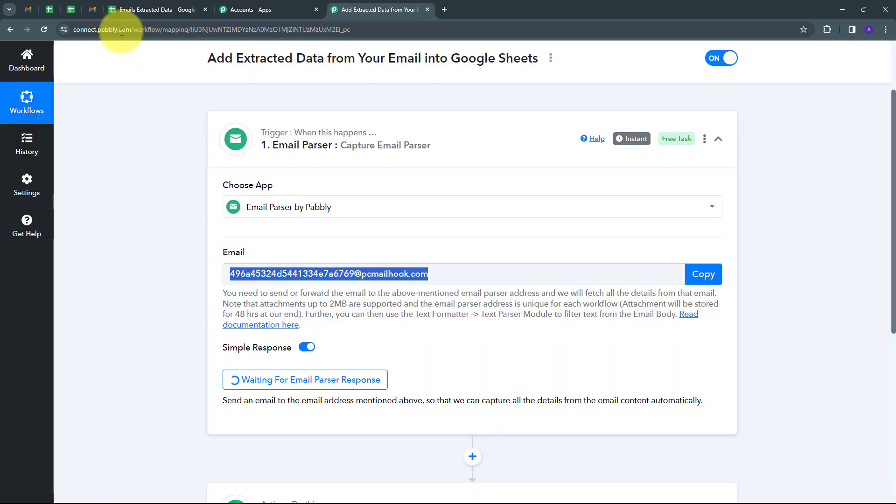
# Switch to Gmail and add the copied parser email as a forwarding address in the Forwarding and POP/IMAP settings
pyautogui.click(94, 13)
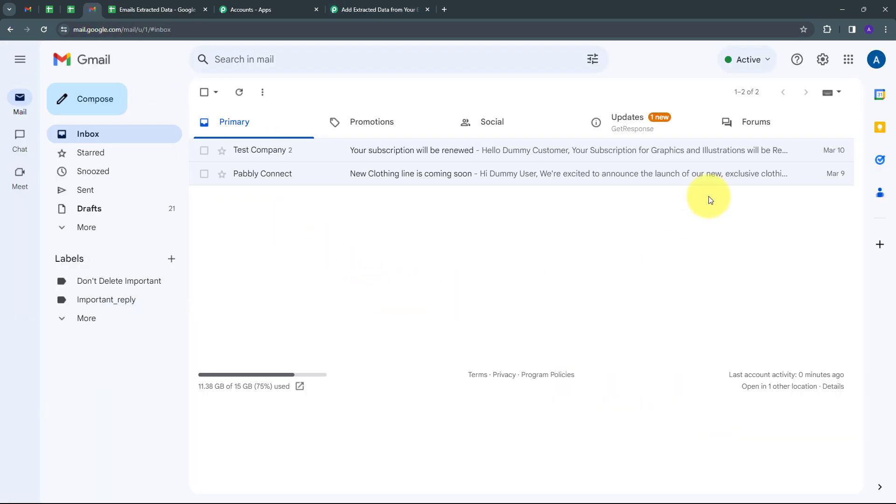
pyautogui.click(820, 60)
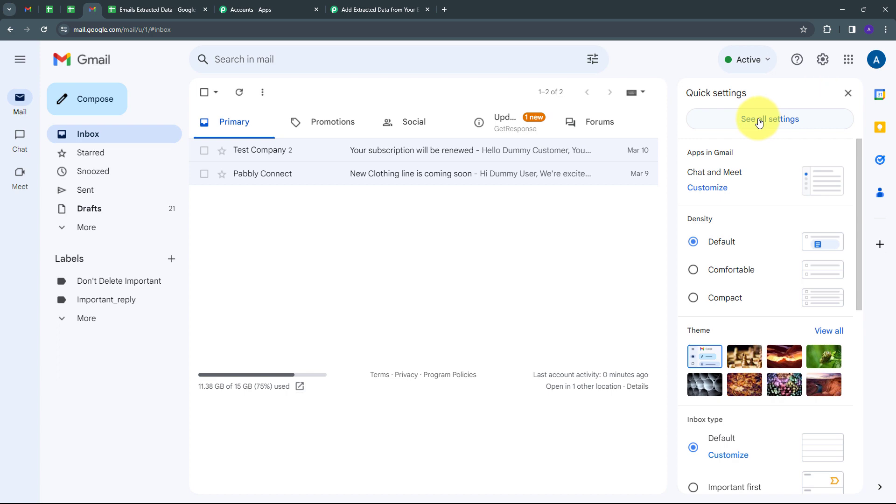
pyautogui.click(759, 122)
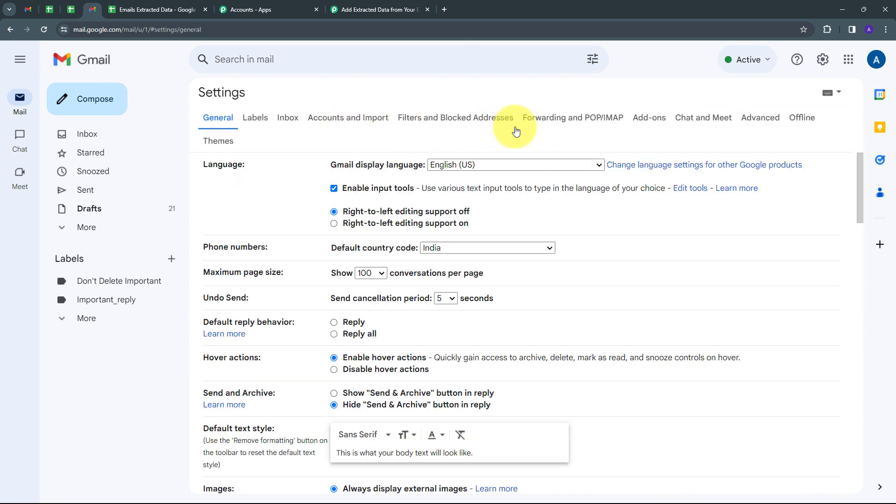
pyautogui.click(576, 122)
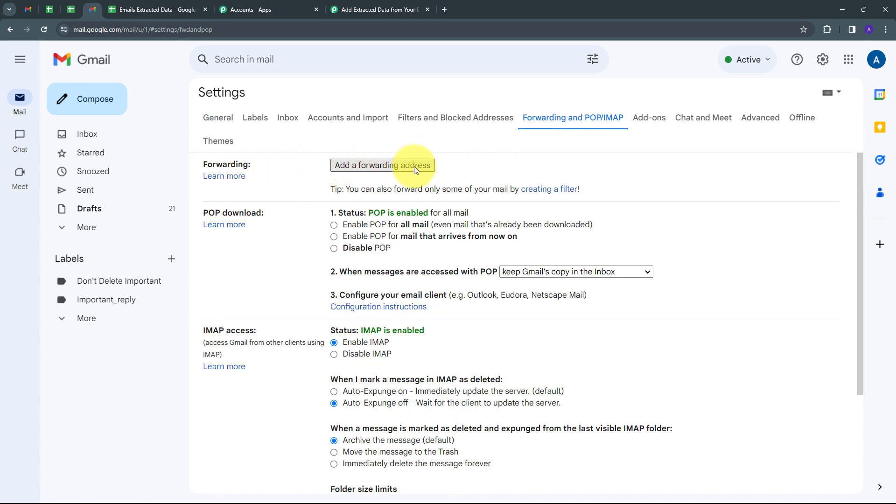
pyautogui.click(368, 167)
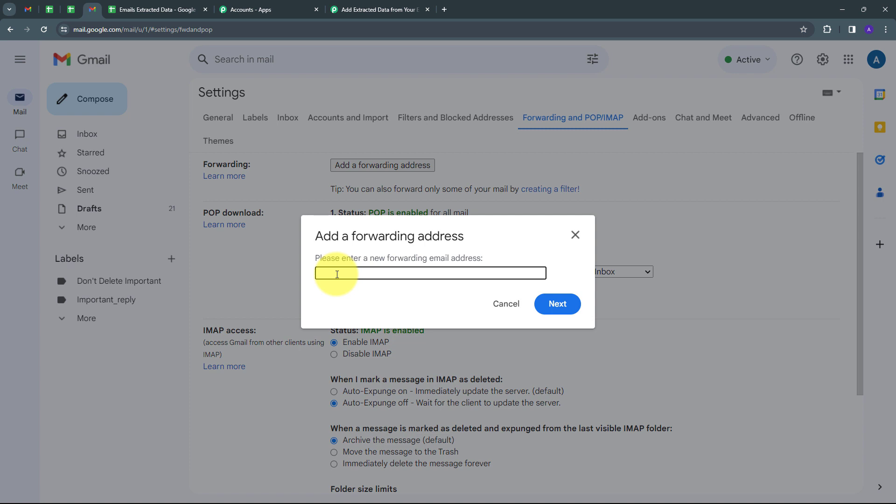
pyautogui.hotkey('ctrl', 'v')
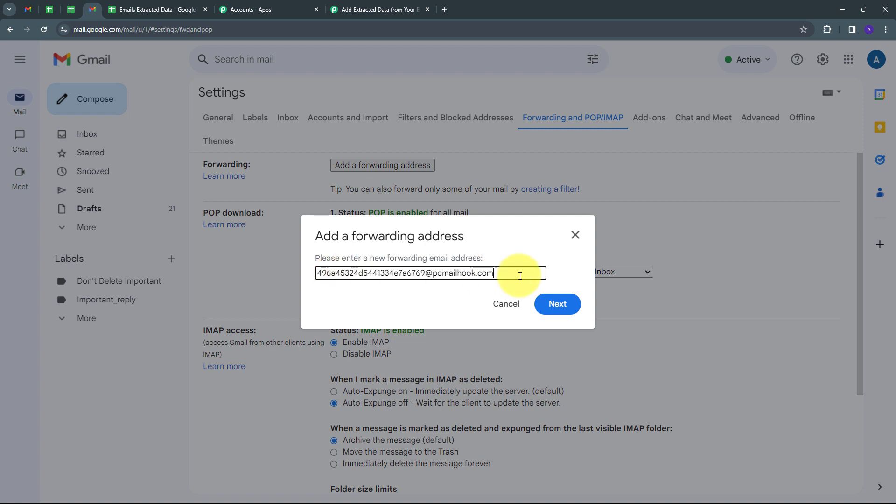
pyautogui.click(560, 306)
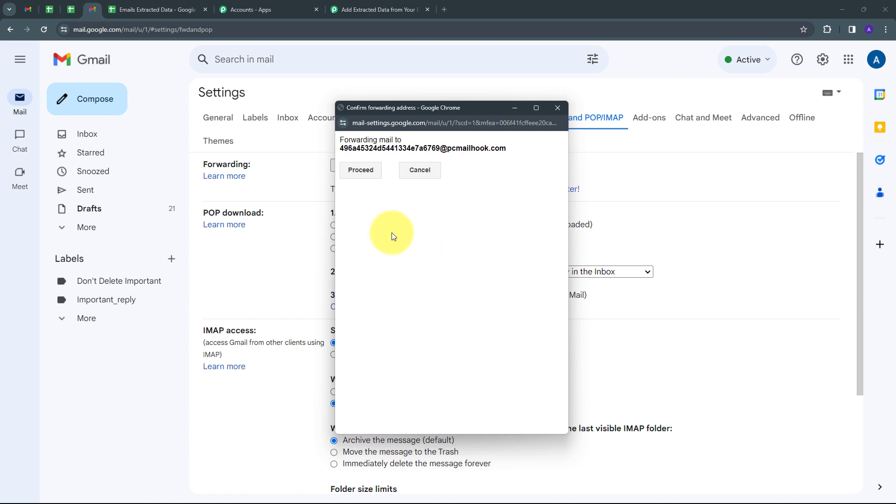
pyautogui.click(366, 171)
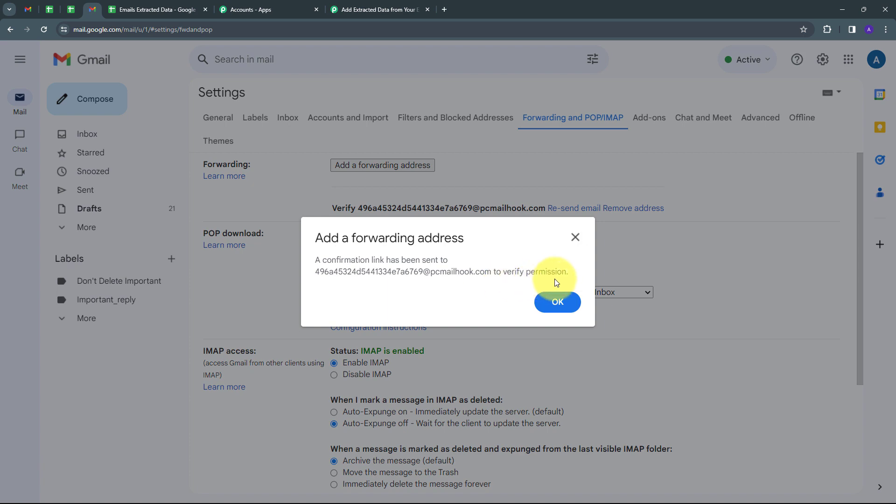
pyautogui.click(558, 300)
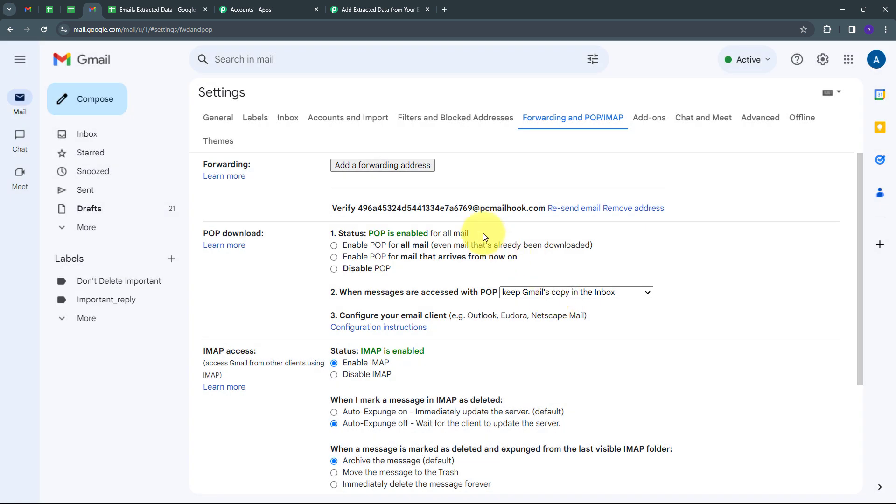
# Return to the Pabbly Connect workflow and copy the forwarding confirmation link from the captured response's Body Text
pyautogui.click(361, 9)
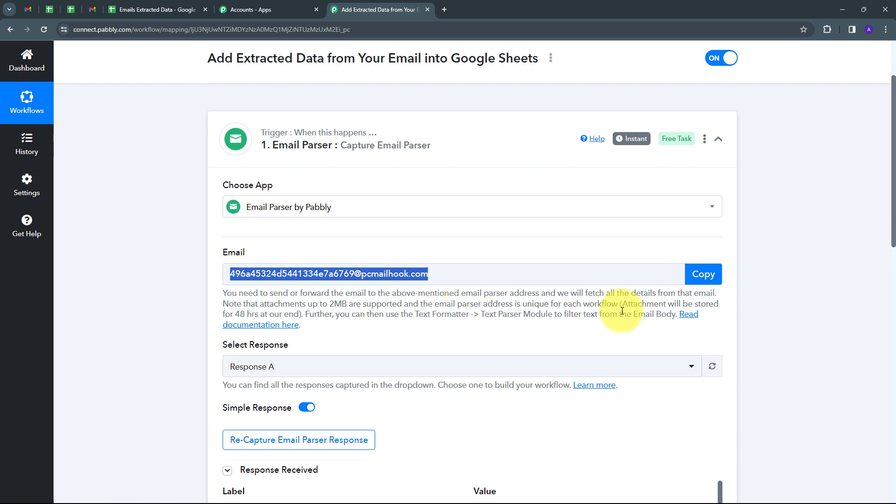
pyautogui.scroll(-5, 779, 283)
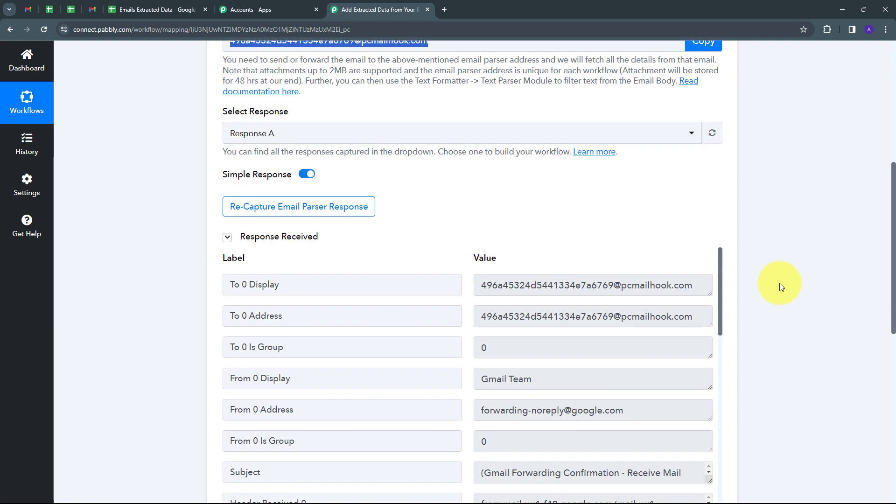
pyautogui.scroll(-1, 779, 283)
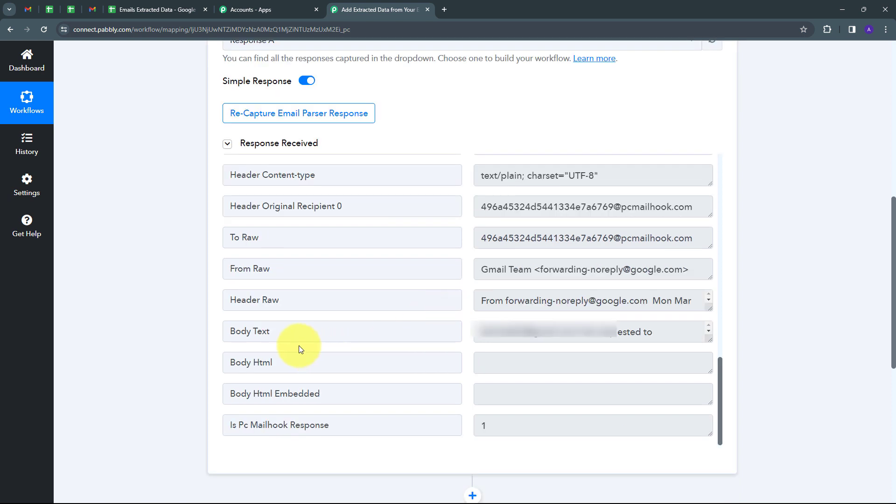
pyautogui.click(706, 341)
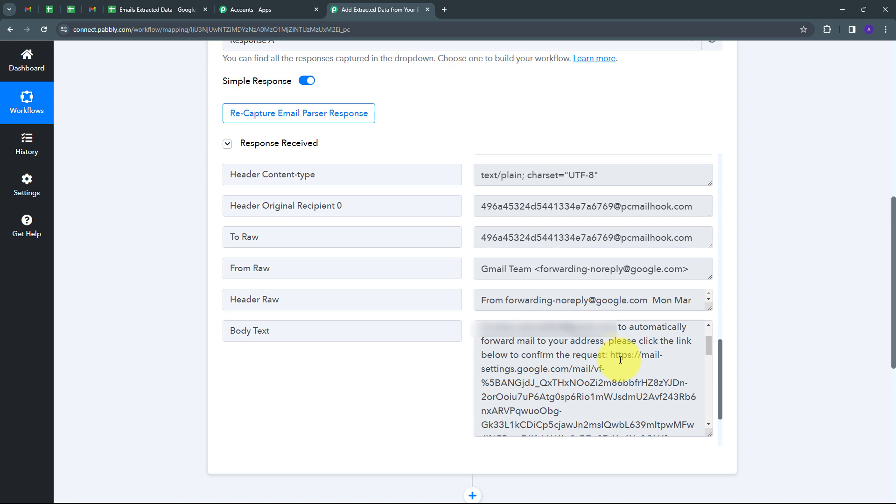
pyautogui.moveTo(609, 355); pyautogui.dragTo(659, 349)
# Open the copied confirmation link in a new browser tab and confirm the mail forwarding request
pyautogui.click(443, 9)
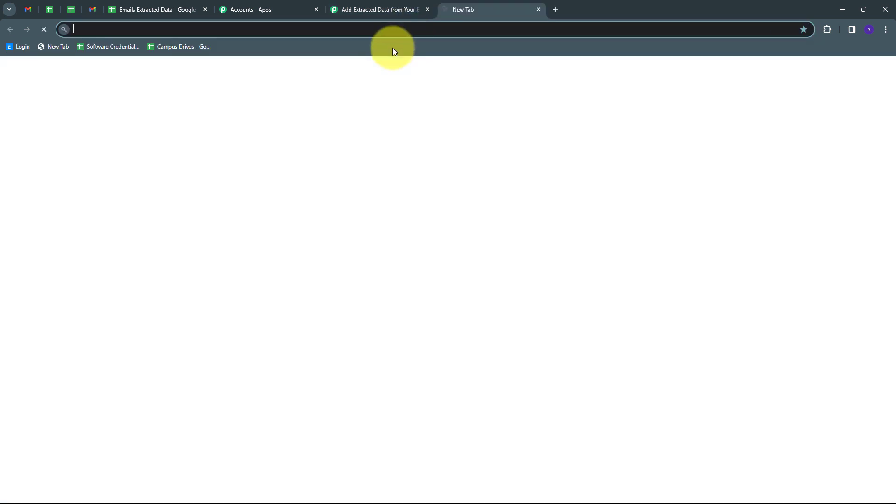
pyautogui.hotkey('ctrl', 'v')
pyautogui.click(392, 48)
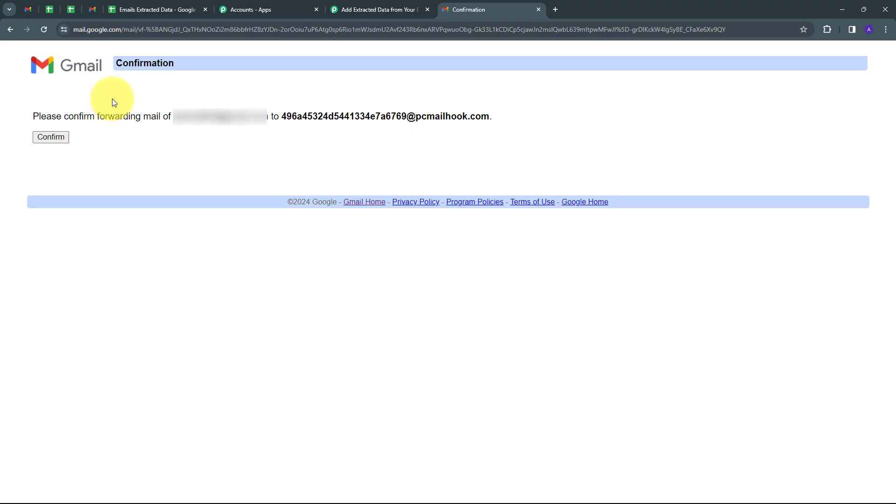
pyautogui.click(49, 138)
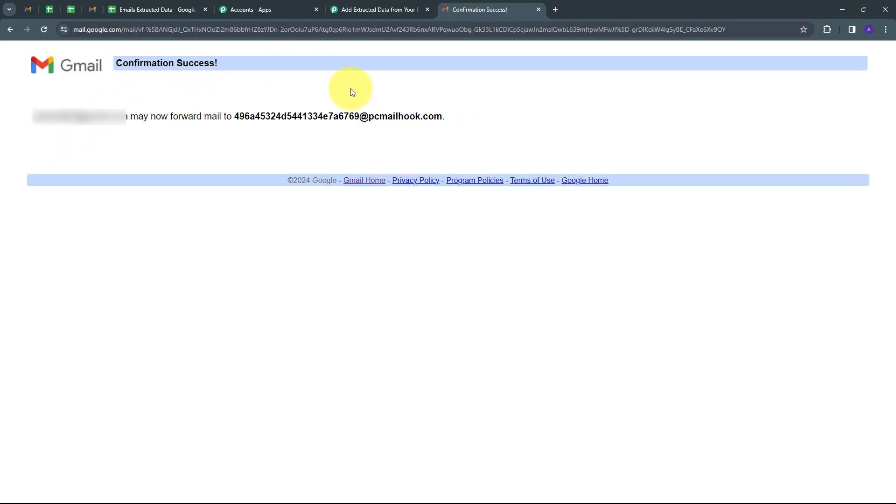
# Reload Gmail's forwarding settings, enable forwarding a copy of incoming mail to the parser address and save the changes
pyautogui.click(92, 8)
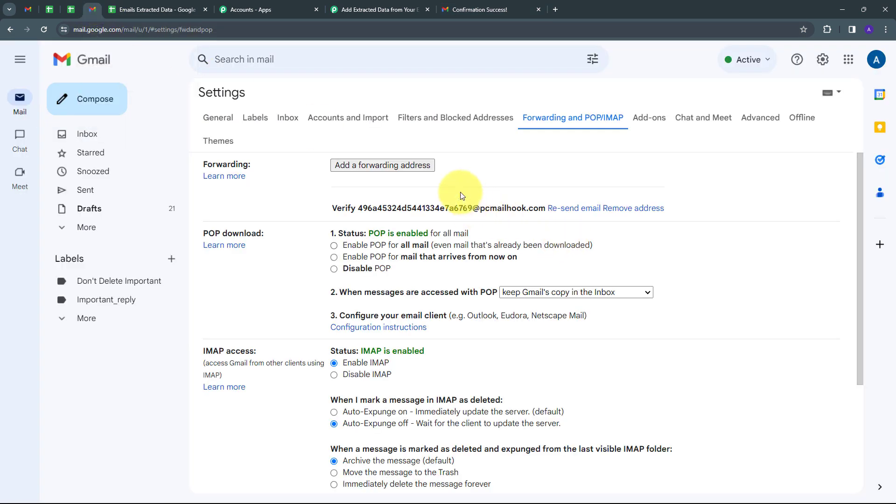
pyautogui.click(43, 29)
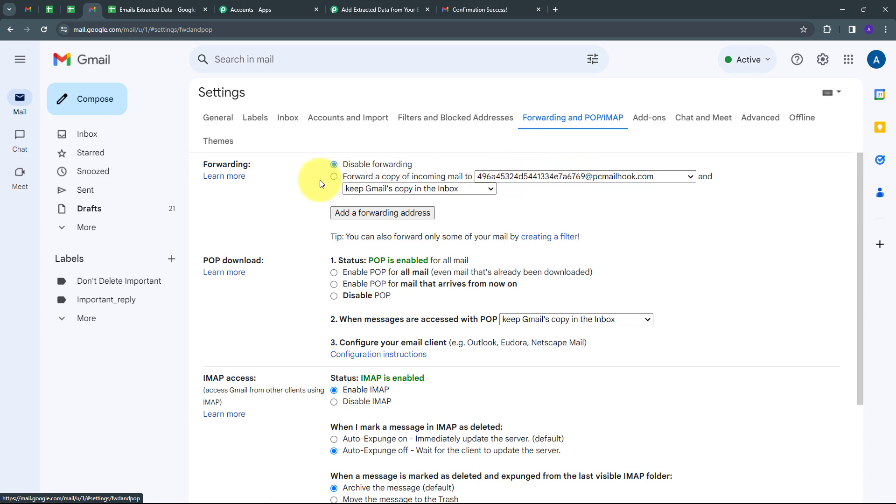
pyautogui.click(333, 176)
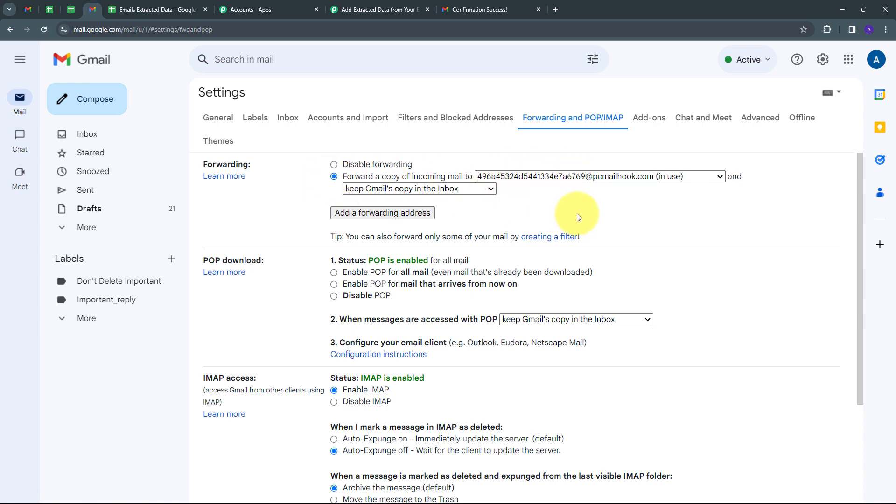
pyautogui.scroll(-4, 577, 214)
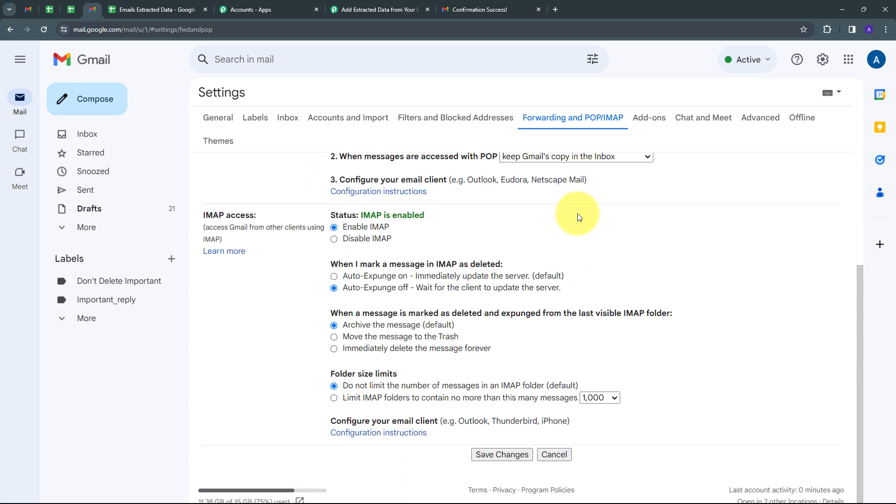
pyautogui.click(492, 455)
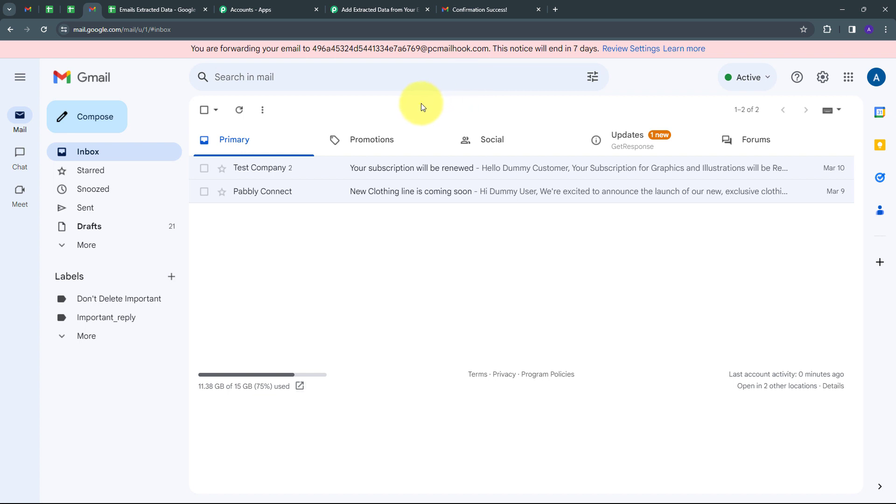
# Return to the Pabbly Connect workflow and recapture the Email Parser response with the "For Client Invoices" test email received in Gmail
pyautogui.click(371, 12)
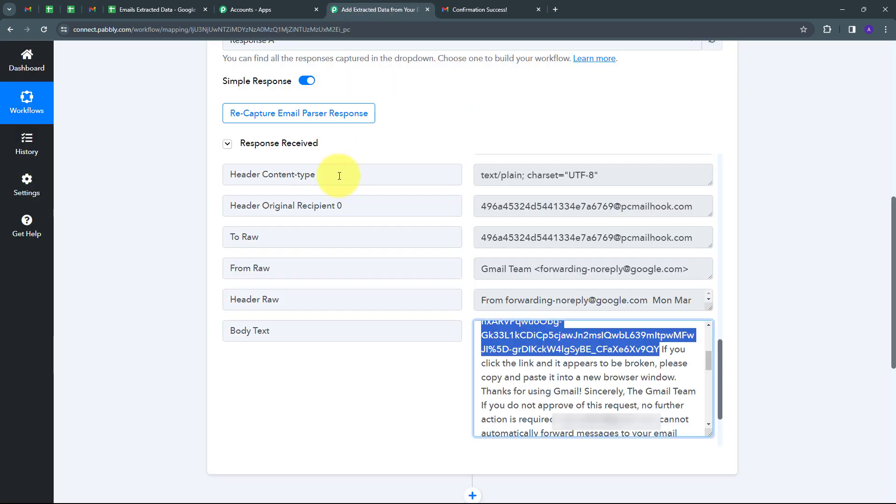
pyautogui.click(284, 117)
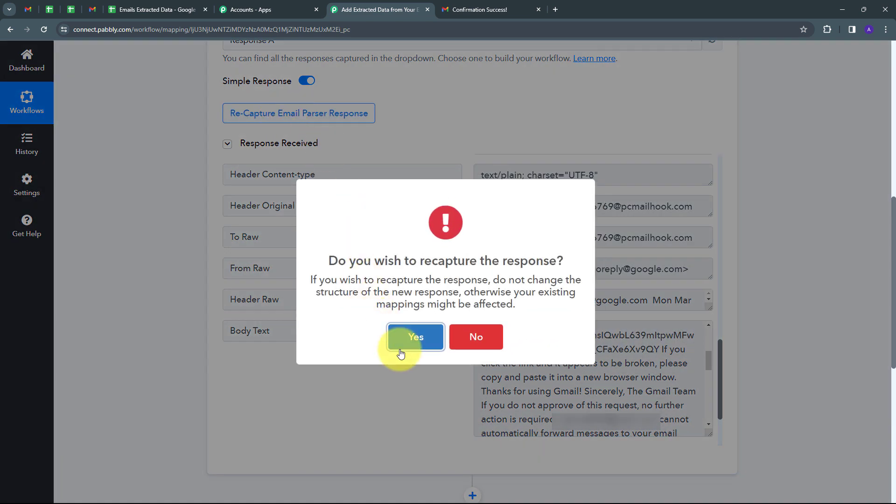
pyautogui.click(414, 338)
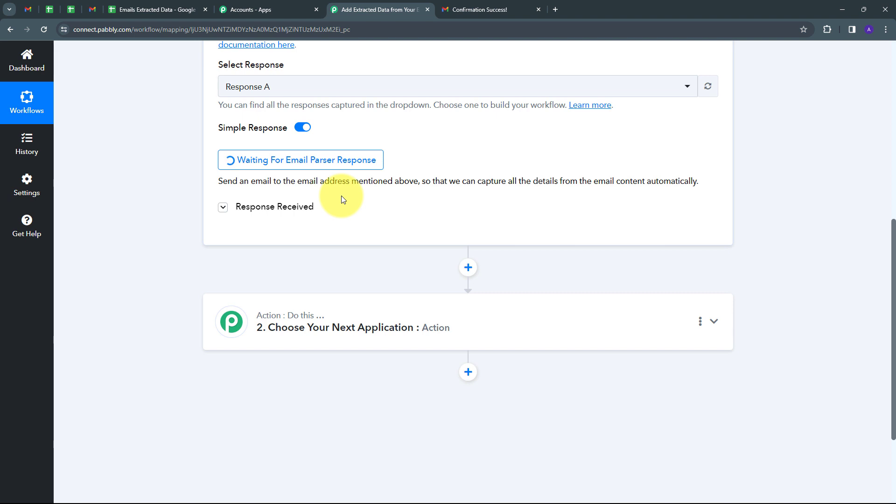
pyautogui.hotkey('ctrl', '4')
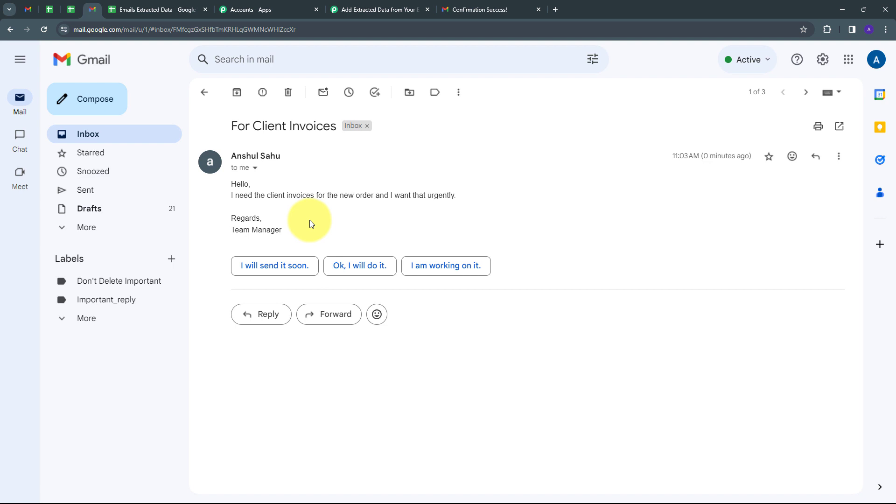
pyautogui.click(378, 10)
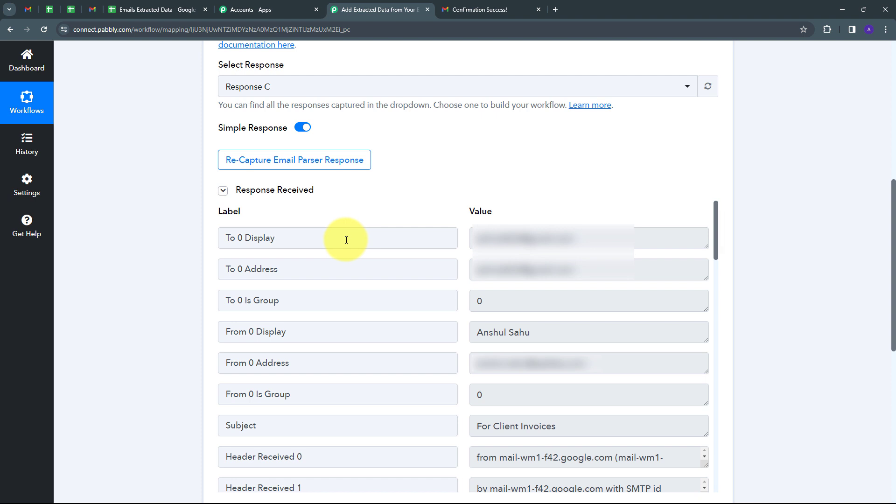
# Examine the sender name, sender address, subject and full body text in the newly captured email response
pyautogui.moveTo(545, 333); pyautogui.dragTo(426, 334)
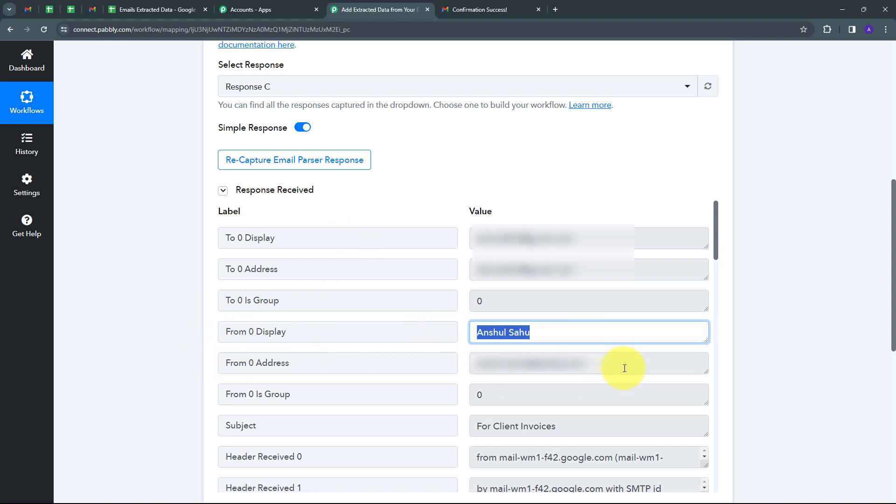
pyautogui.moveTo(574, 365); pyautogui.dragTo(386, 380)
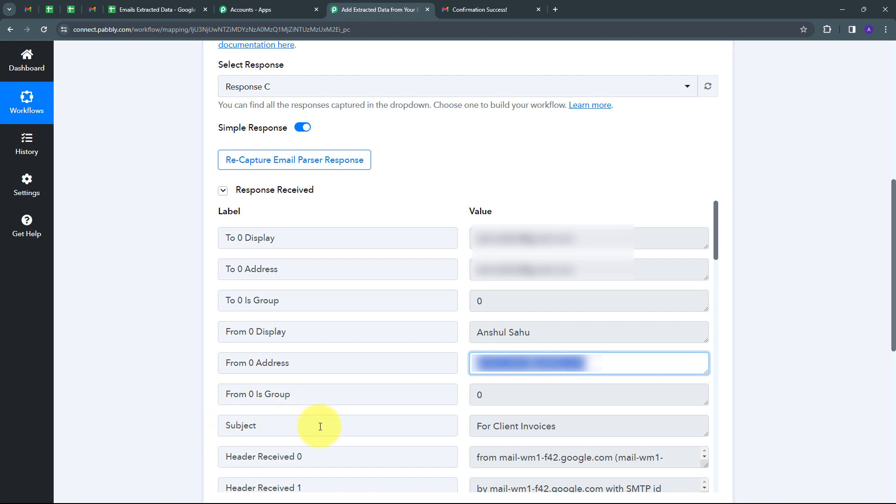
pyautogui.moveTo(579, 426); pyautogui.dragTo(626, 385)
pyautogui.scroll(-10, 416, 133)
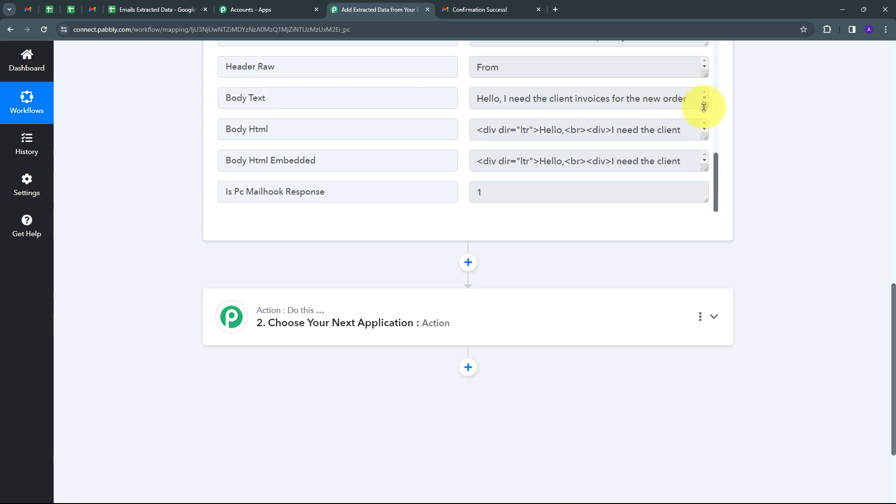
pyautogui.moveTo(702, 106); pyautogui.dragTo(571, 183)
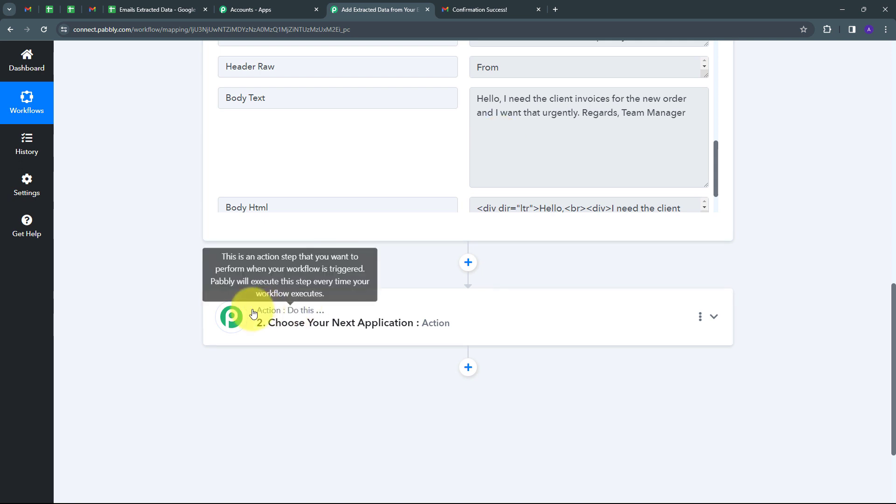
# Set the workflow's second step to Google Sheets with the Add New Row action event
pyautogui.click(615, 320)
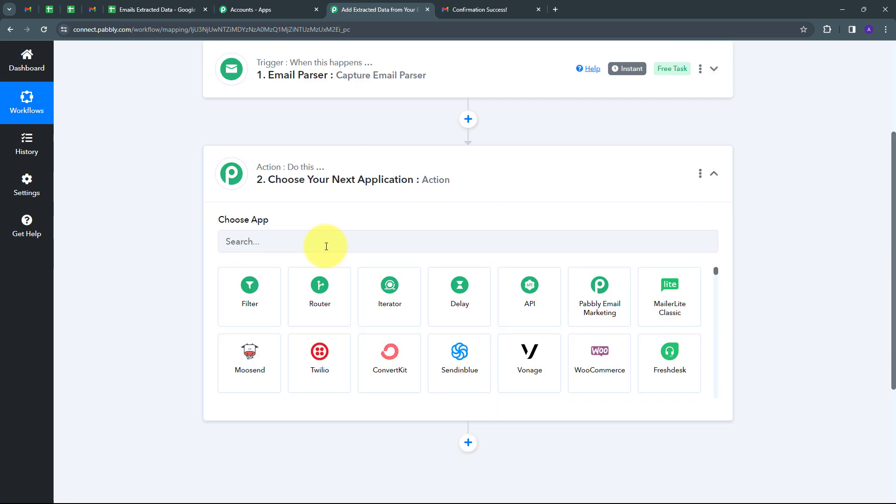
pyautogui.click(326, 246)
pyautogui.write('Goo')
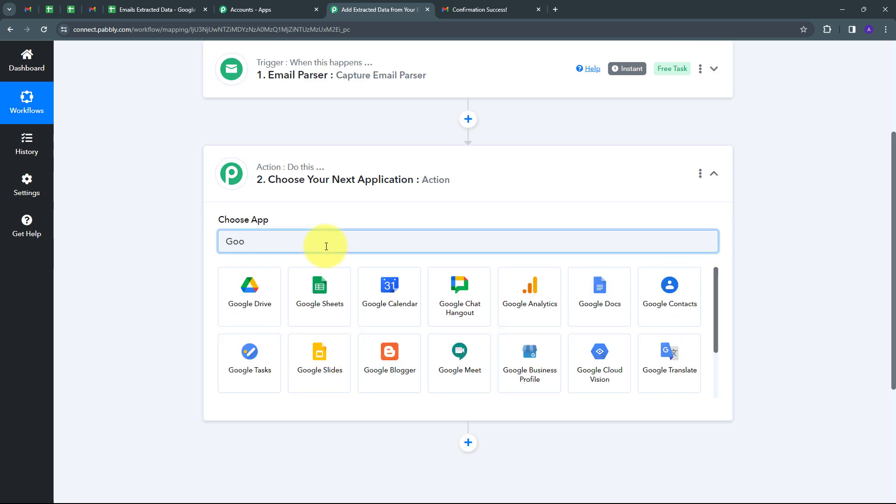
pyautogui.write('gle')
pyautogui.click(319, 294)
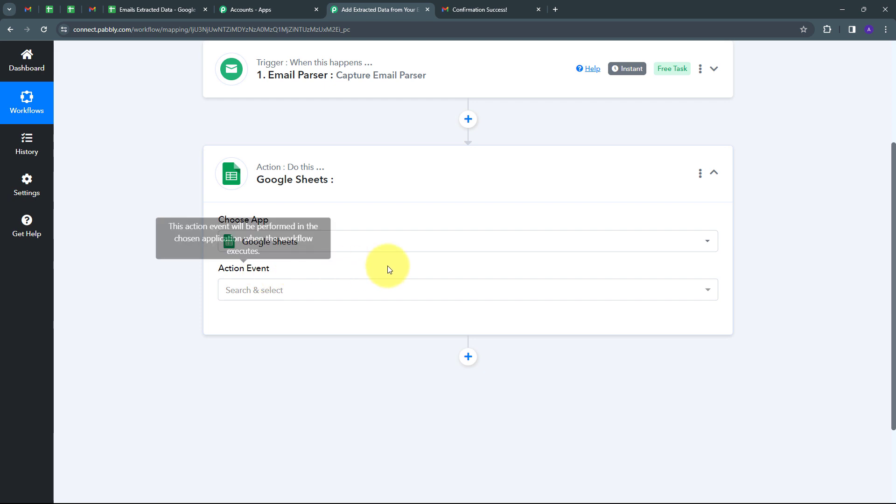
pyautogui.click(472, 293)
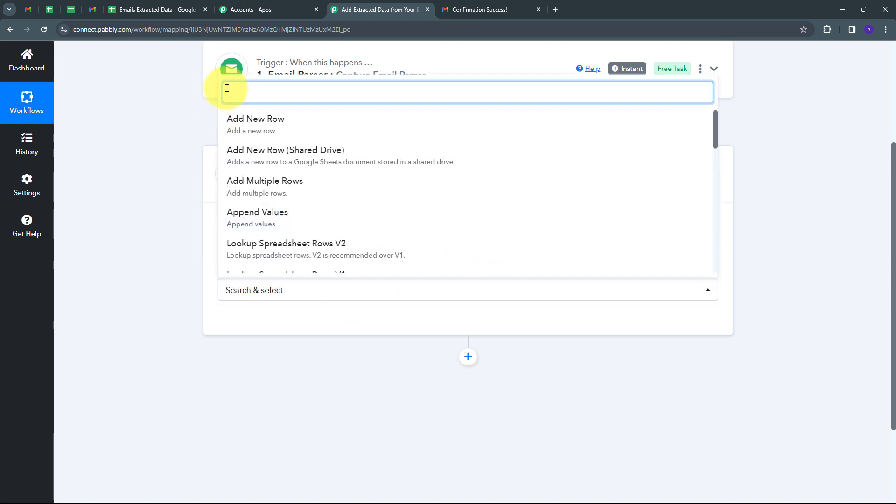
pyautogui.click(273, 123)
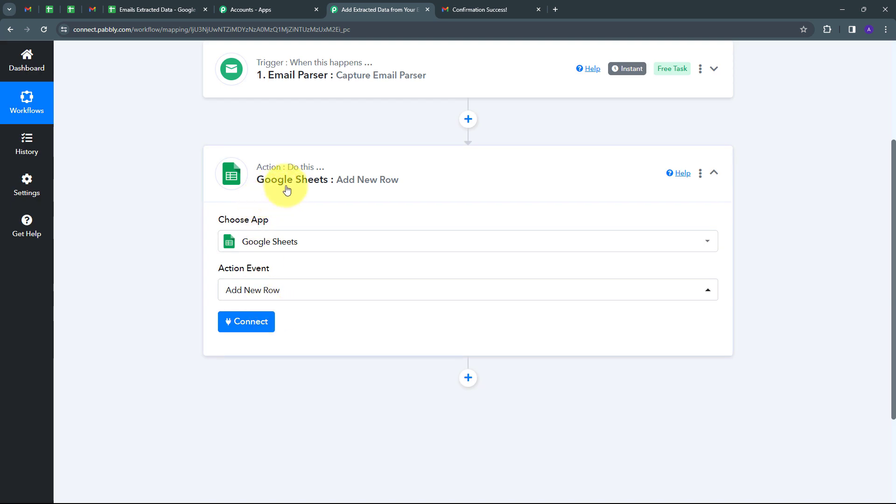
# Connect Google Sheets through a new connection, signing in with Google and allowing the requested access
pyautogui.click(241, 325)
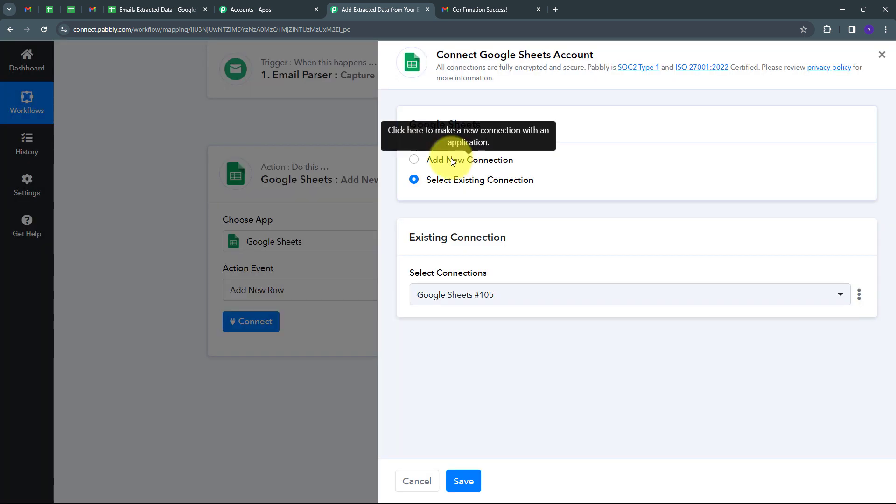
pyautogui.click(450, 159)
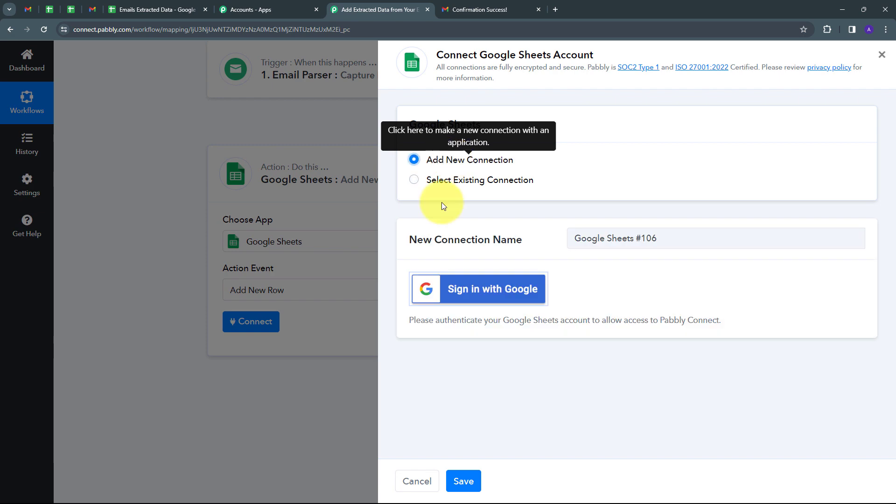
pyautogui.click(489, 293)
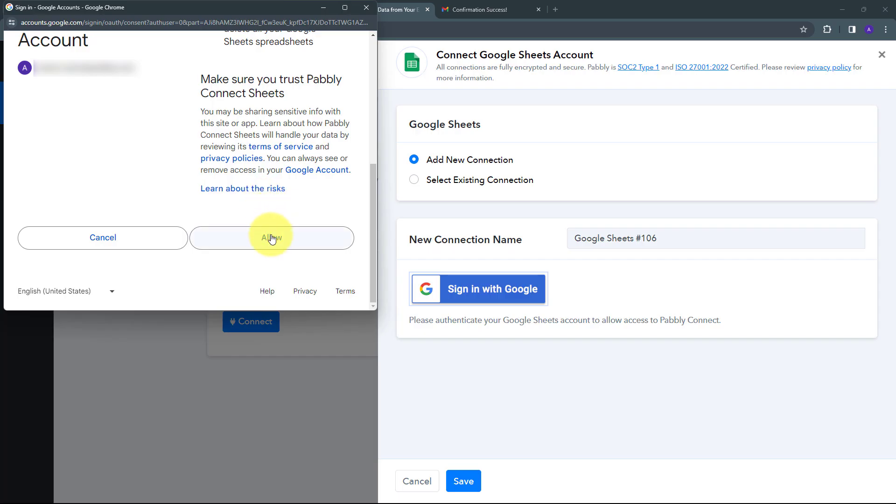
pyautogui.click(271, 238)
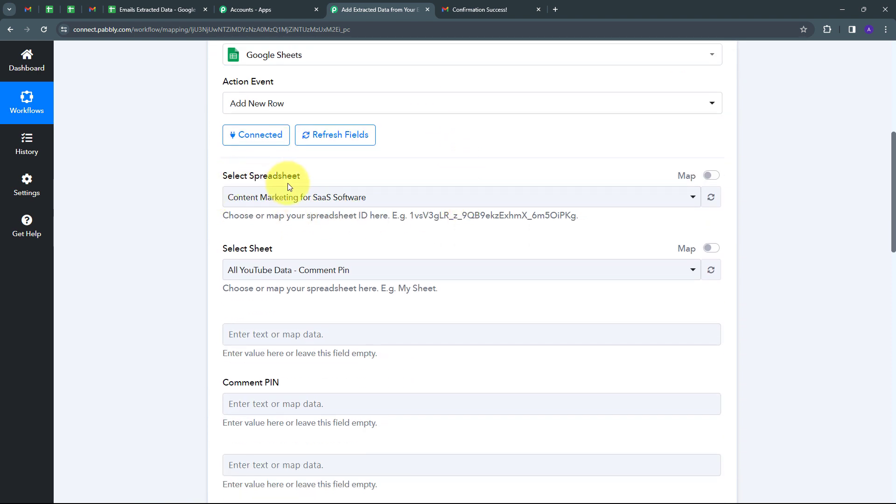
# Check the target sheet's columns in Google Sheets, then choose the Emails Extracted Data spreadsheet and Sheet1 in the Pabbly Connect action
pyautogui.click(154, 9)
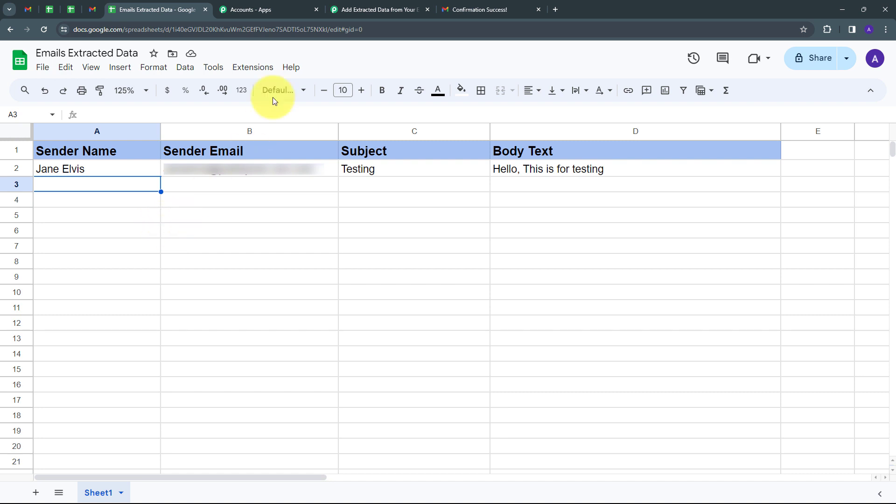
pyautogui.click(357, 9)
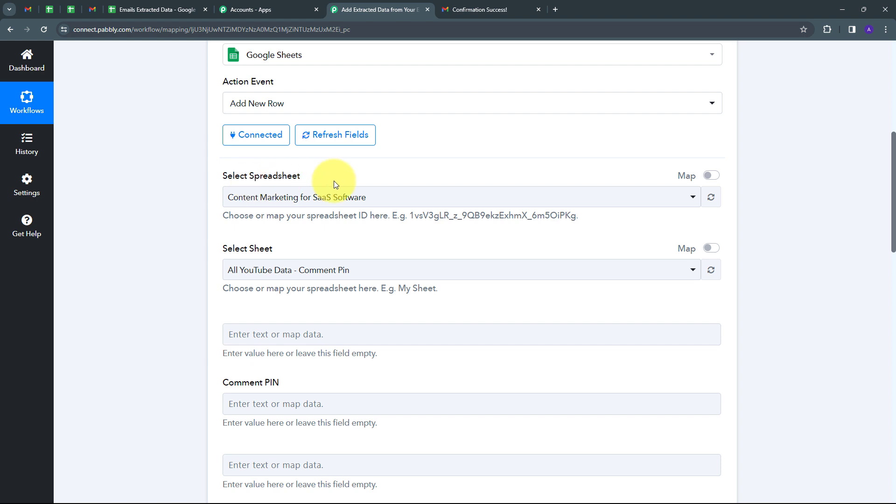
pyautogui.click(413, 198)
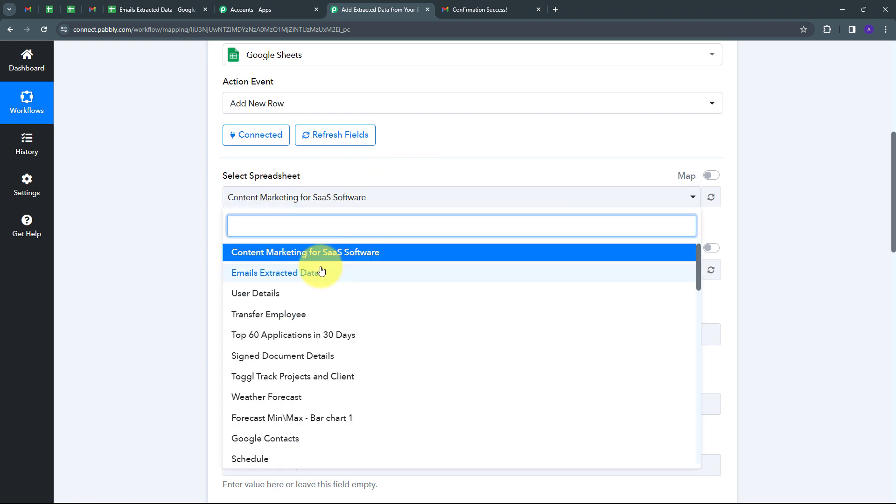
pyautogui.scroll(-3, 322, 280)
pyautogui.scroll(3, 330, 297)
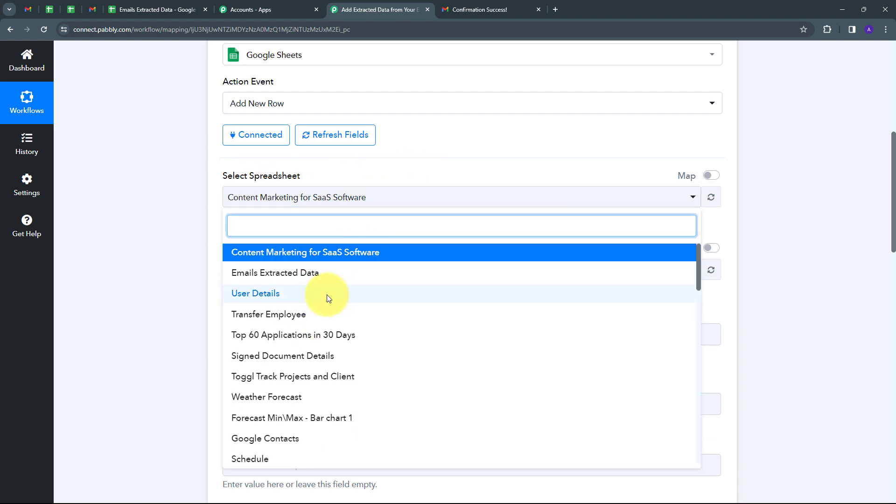
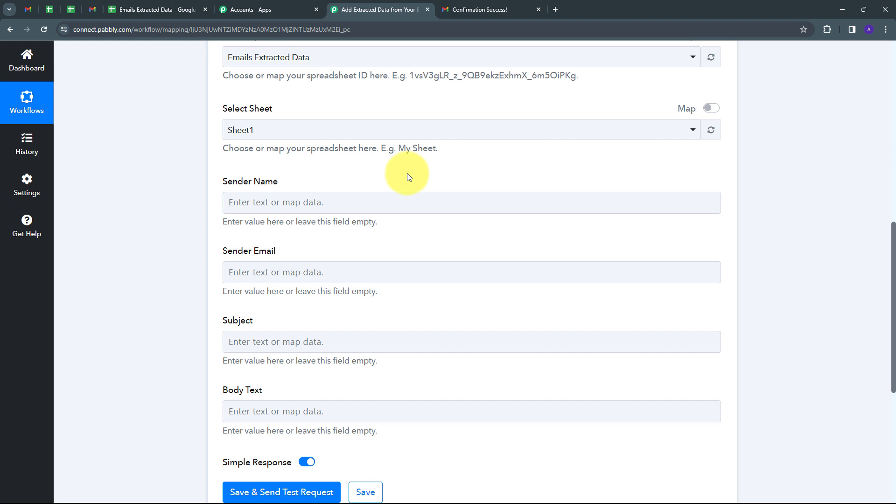
# Map the Sender Name field to the From 0 Display value from the Email Parser step
pyautogui.click(298, 201)
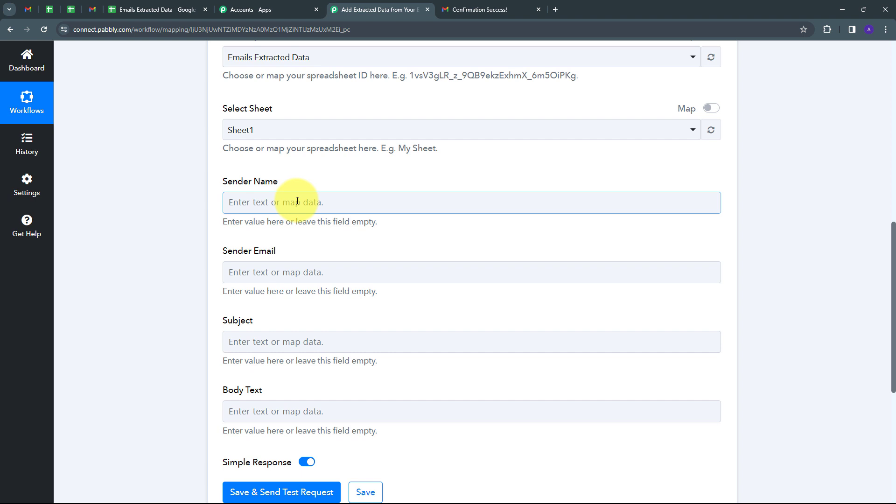
pyautogui.click(246, 201)
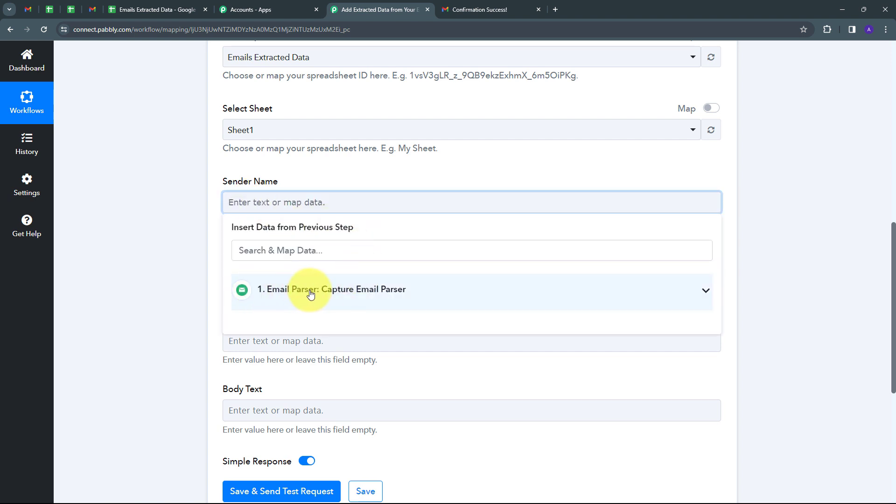
pyautogui.click(450, 293)
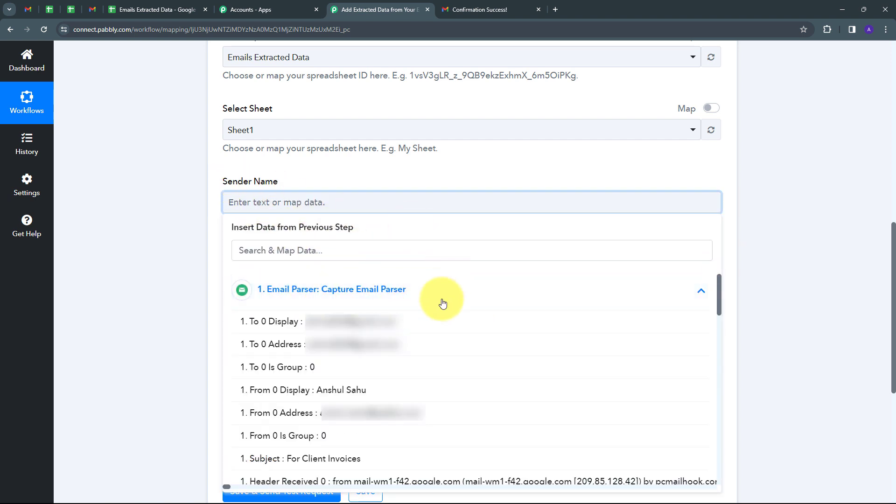
pyautogui.click(344, 394)
pyautogui.click(210, 275)
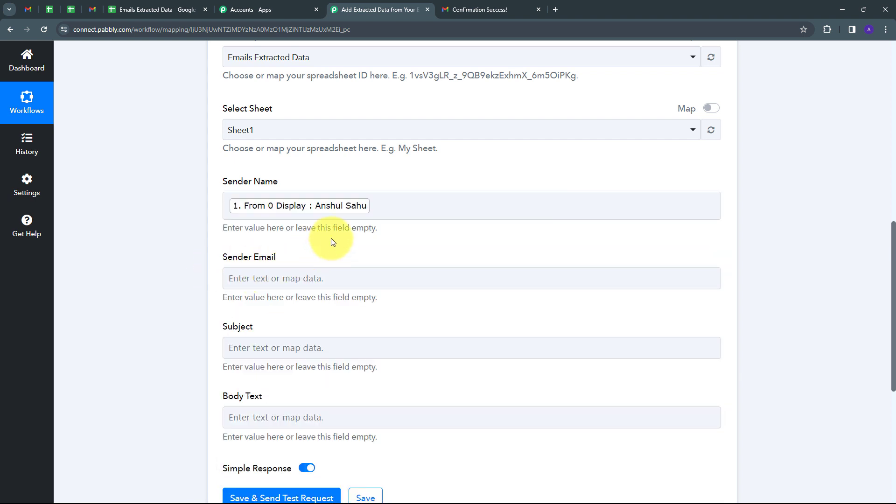
# Map the Sender Email field to the From 0 Address value from the Email Parser step
pyautogui.scroll(-1, 333, 242)
pyautogui.click(260, 231)
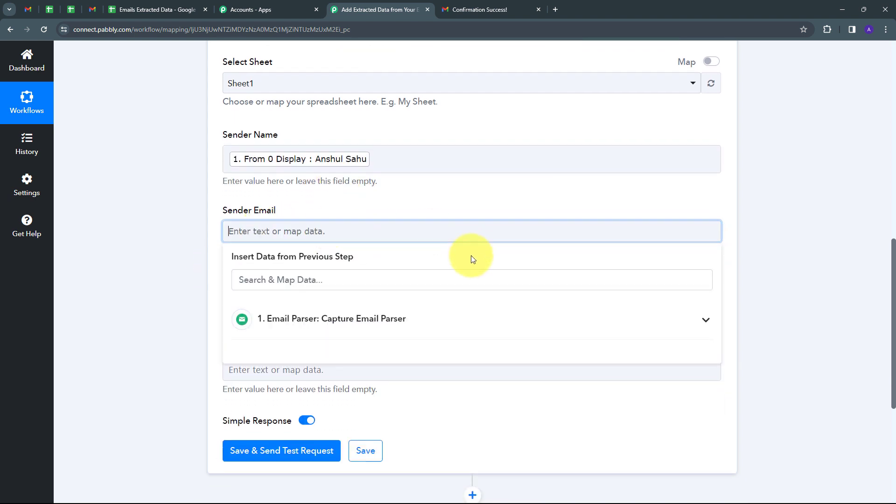
pyautogui.click(289, 325)
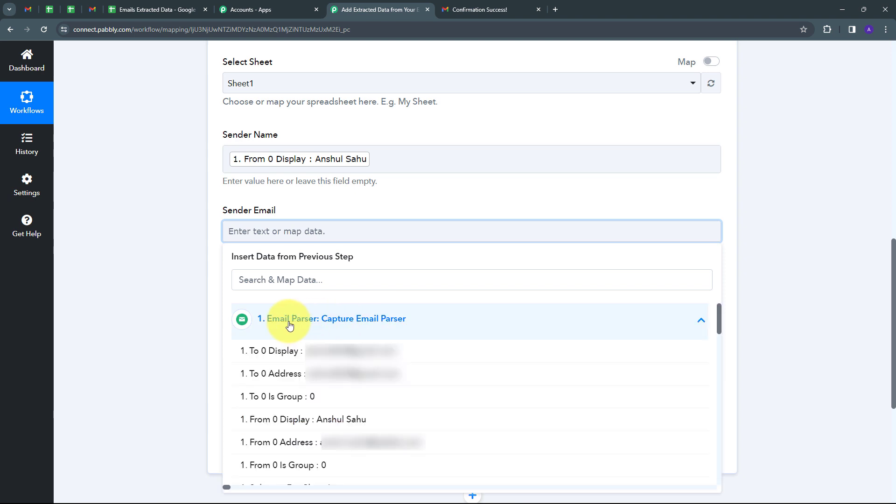
pyautogui.click(355, 446)
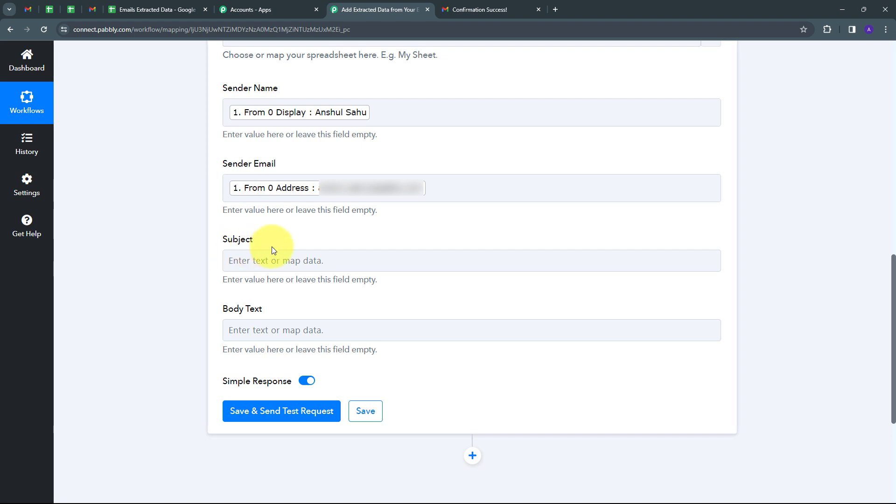
# Find the Subject value by searching the Email Parser data for "sub" and map it to the Subject field
pyautogui.click(236, 259)
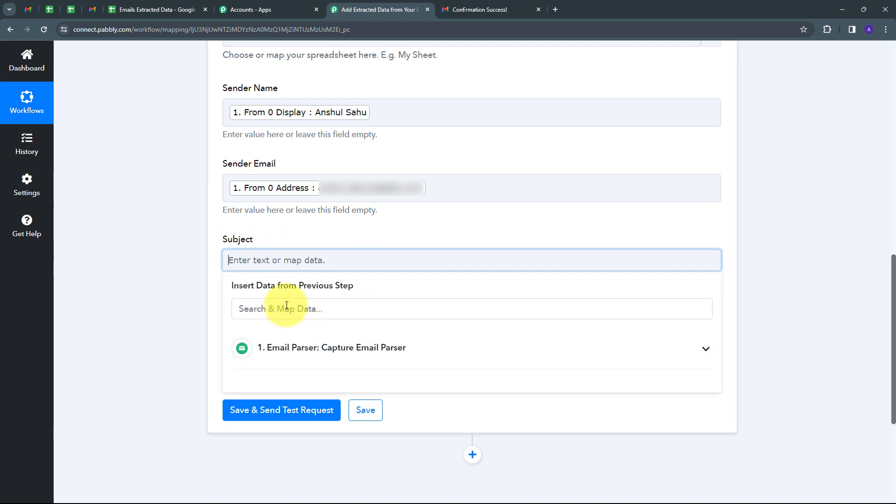
pyautogui.click(299, 308)
pyautogui.write('sub')
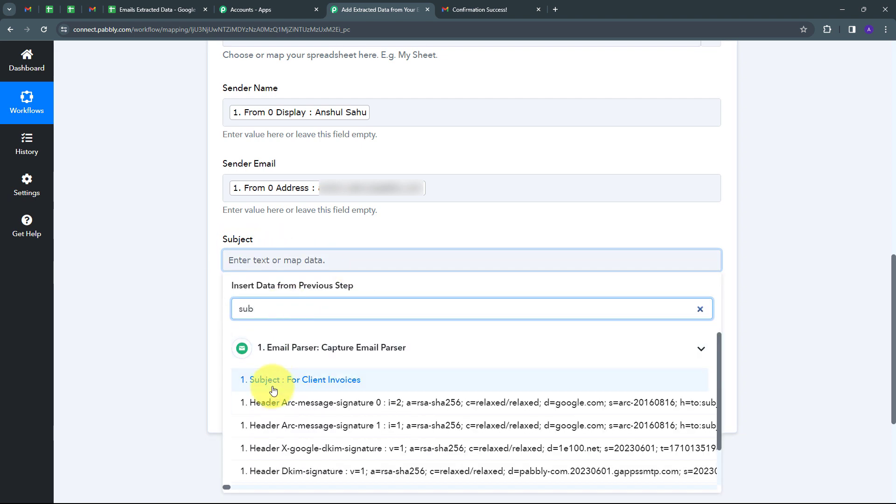
pyautogui.click(274, 390)
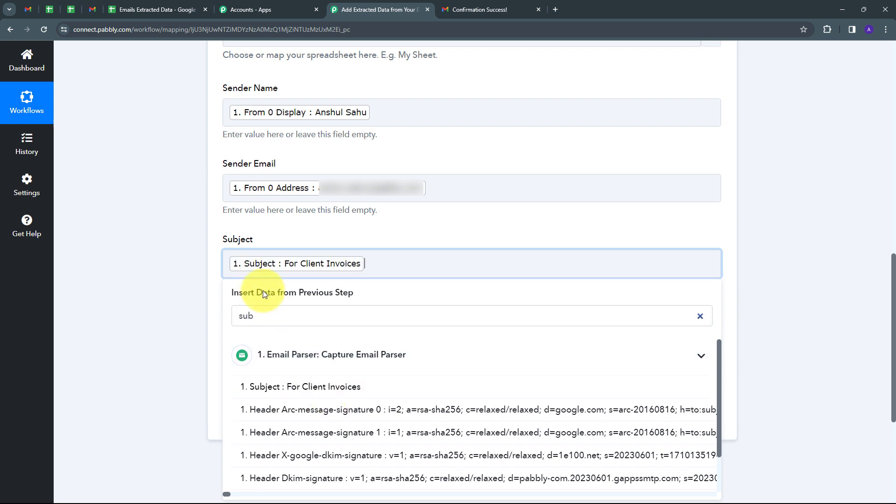
pyautogui.click(405, 230)
# Find the Body Text value by searching the Email Parser data for "Body" and map it to the Body Text field
pyautogui.scroll(-1, 406, 230)
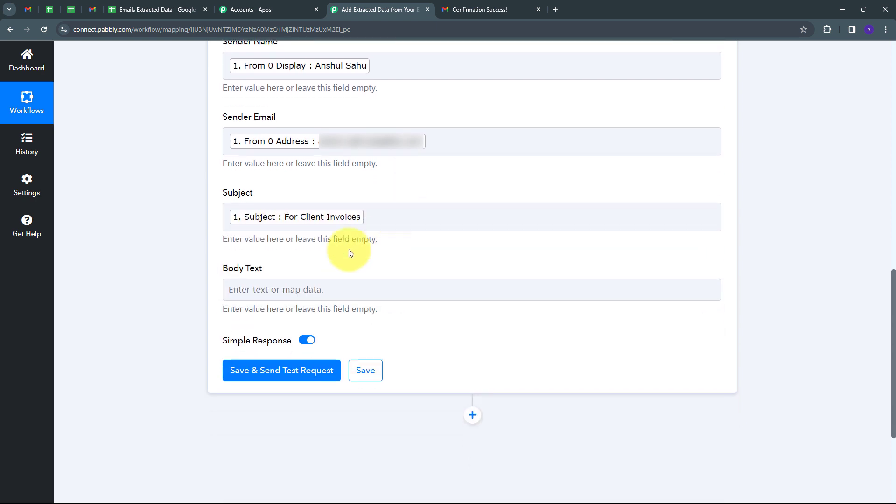
pyautogui.click(279, 289)
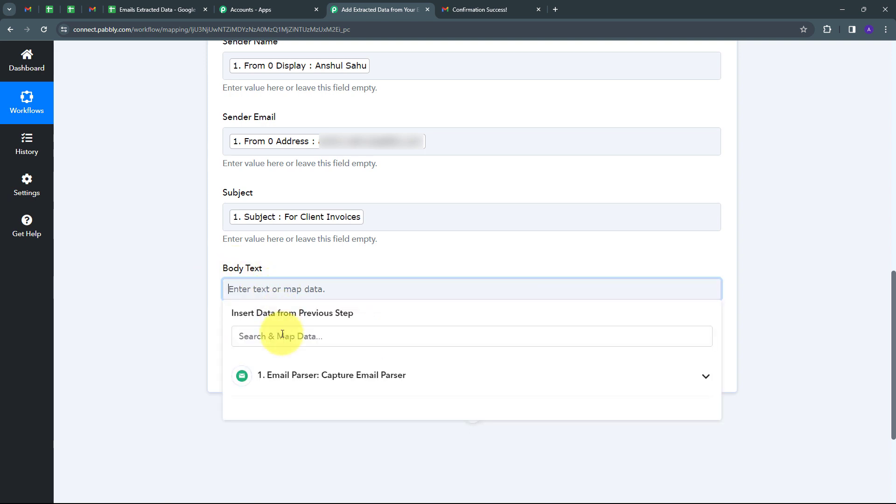
pyautogui.click(283, 334)
pyautogui.write('Body')
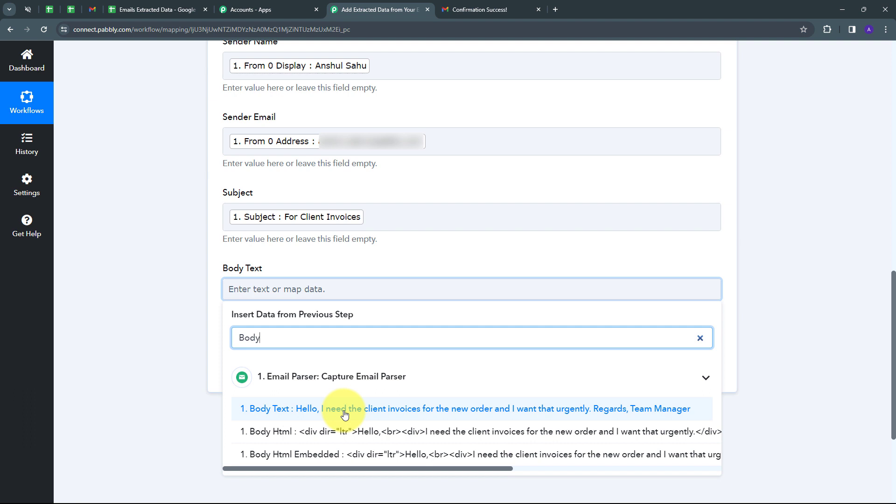
pyautogui.click(345, 410)
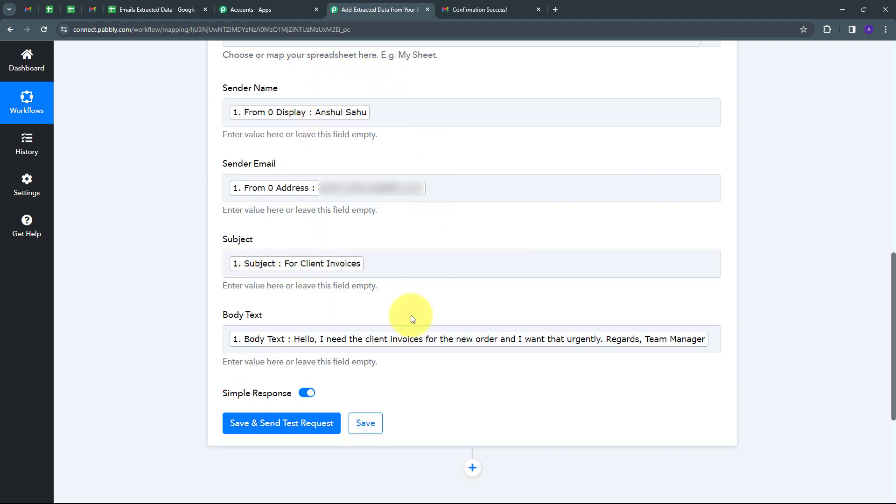
# Save the Google Sheets action with a test request and review the received response
pyautogui.click(265, 431)
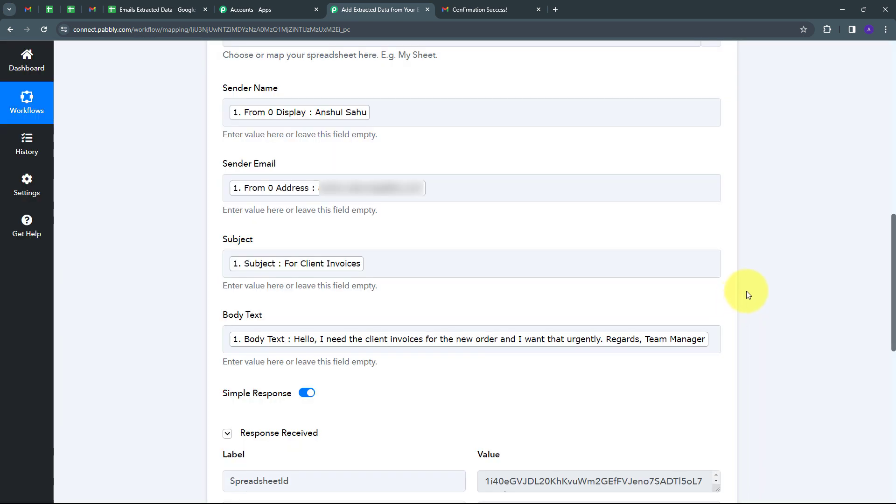
pyautogui.scroll(-5, 746, 289)
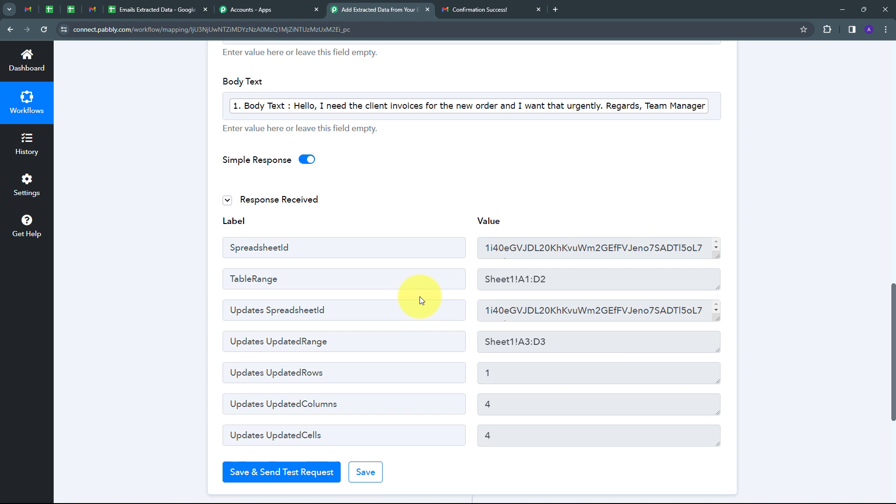
# Switch to the Emails Extracted Data sheet in Google Sheets and check row 3, including its full body text
pyautogui.click(140, 9)
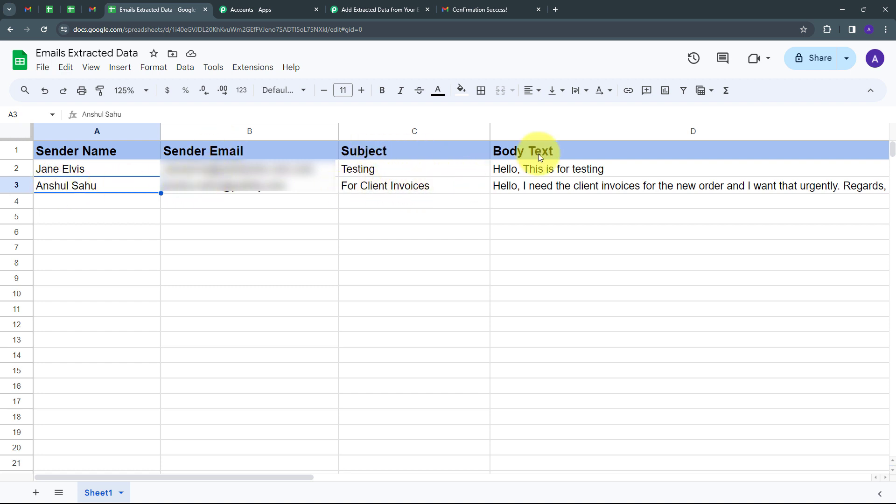
pyautogui.click(542, 192)
pyautogui.doubleClick(543, 186)
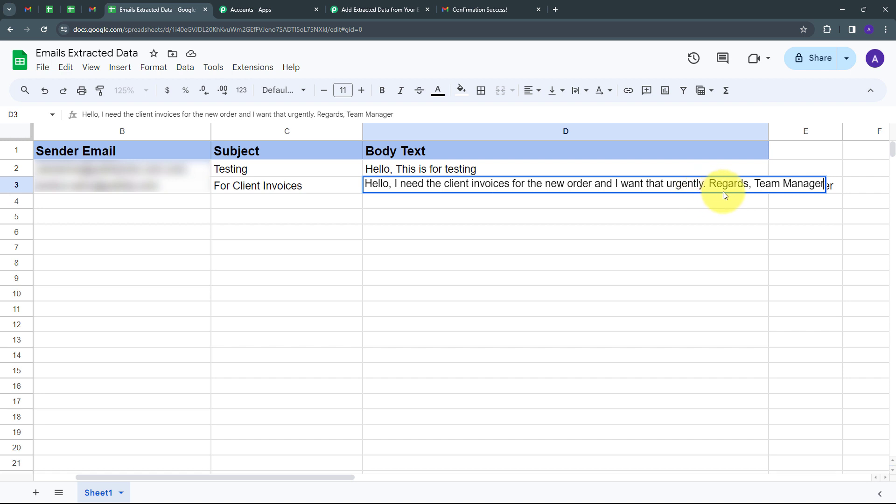
pyautogui.press('Return')
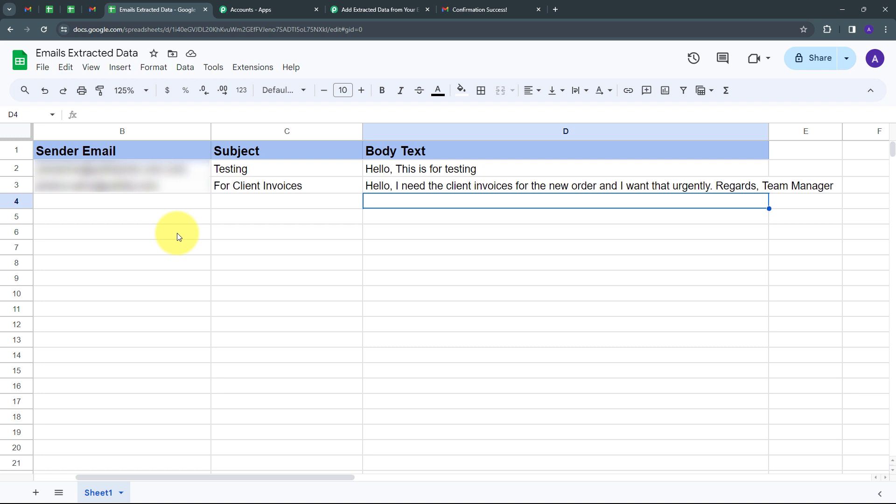
pyautogui.hscroll(-3, 146, 222)
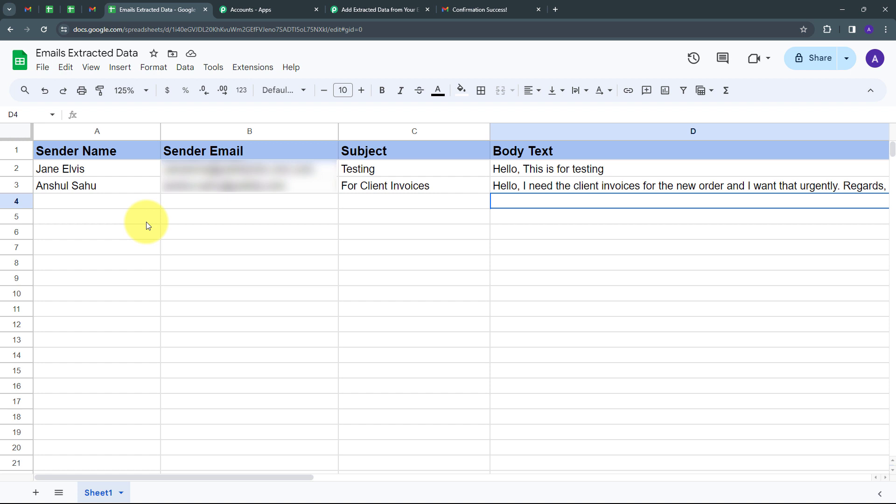
# Compare the Team Meeting email in Gmail with row 4 of the Emails Extracted Data sheet, then return to the Pabbly Connect workflow
pyautogui.hotkey('ctrl', 'shift', 'Tab')
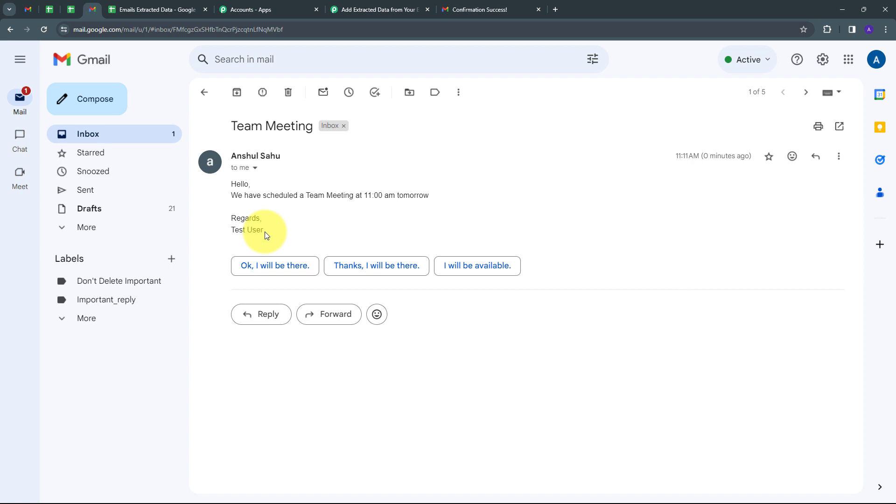
pyautogui.click(140, 9)
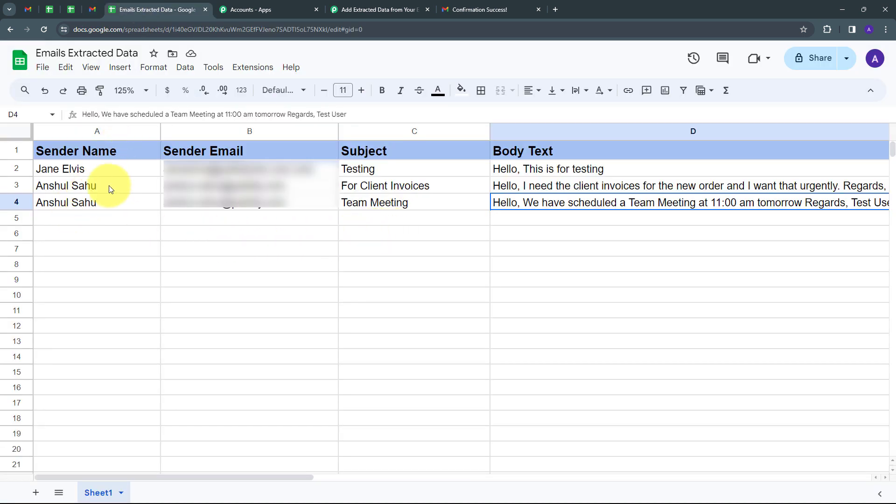
pyautogui.click(66, 203)
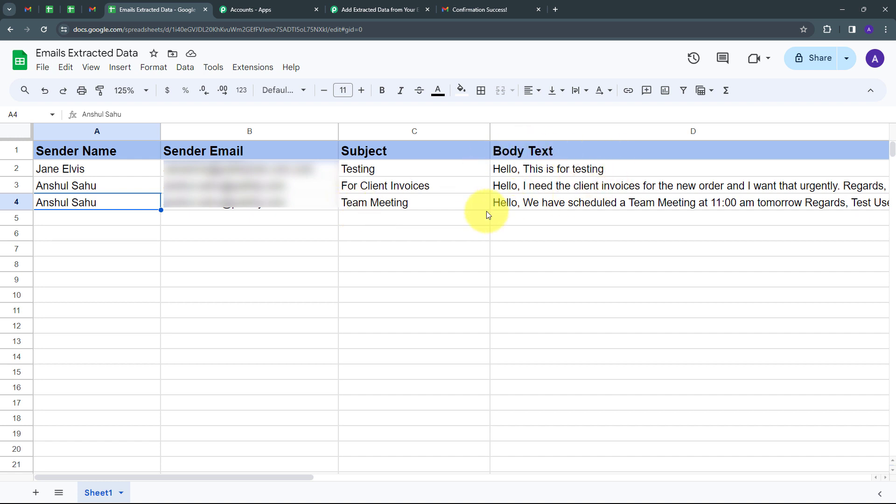
pyautogui.doubleClick(544, 208)
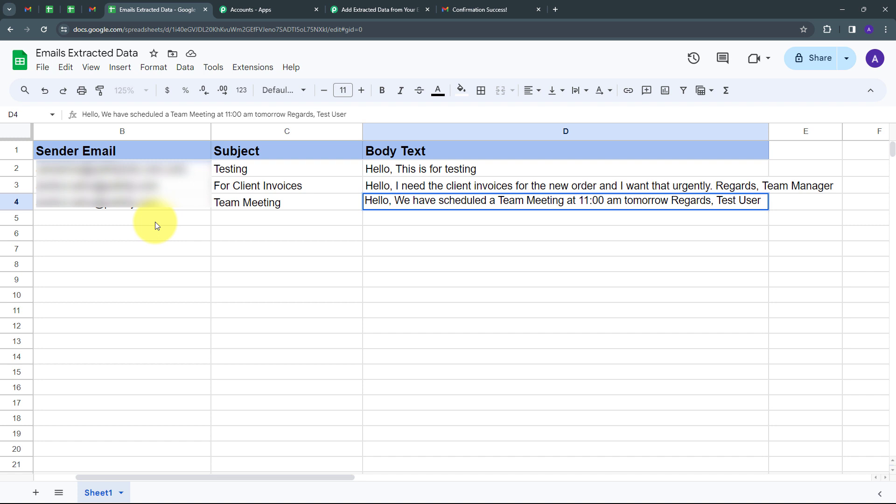
pyautogui.click(378, 9)
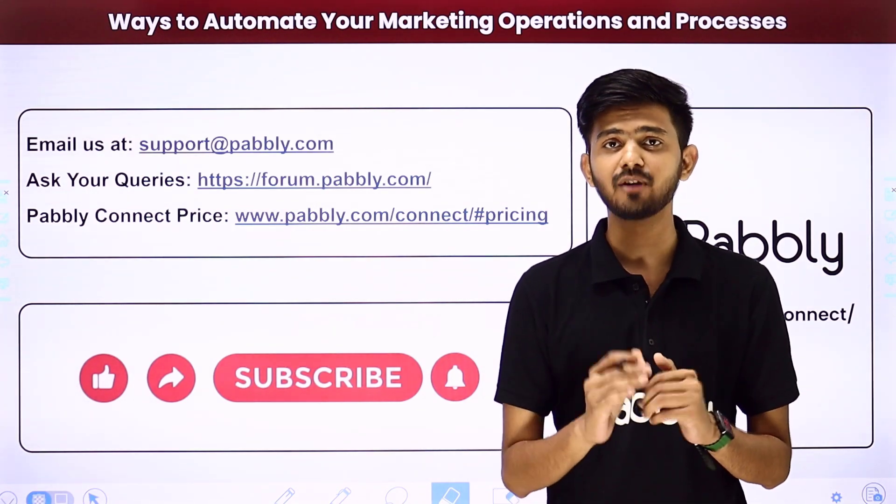
pyautogui.moveTo(360, 146); pyautogui.dragTo(429, 93)
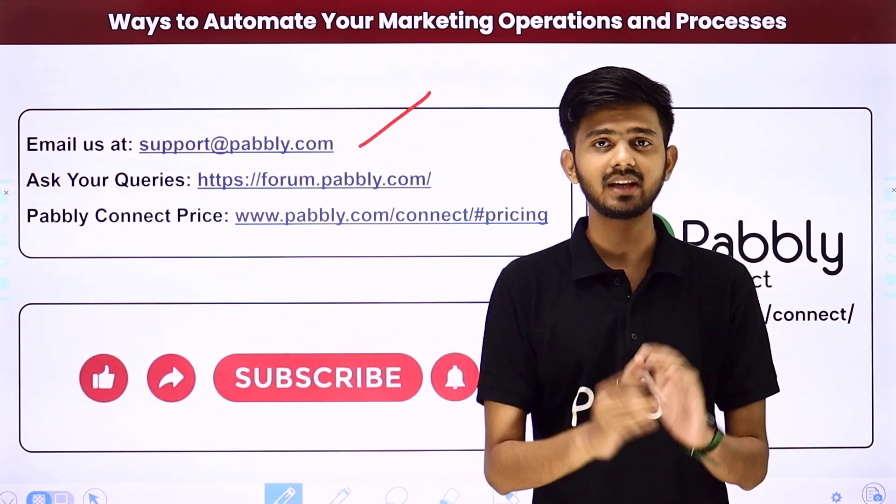
pyautogui.moveTo(444, 182); pyautogui.dragTo(505, 136)
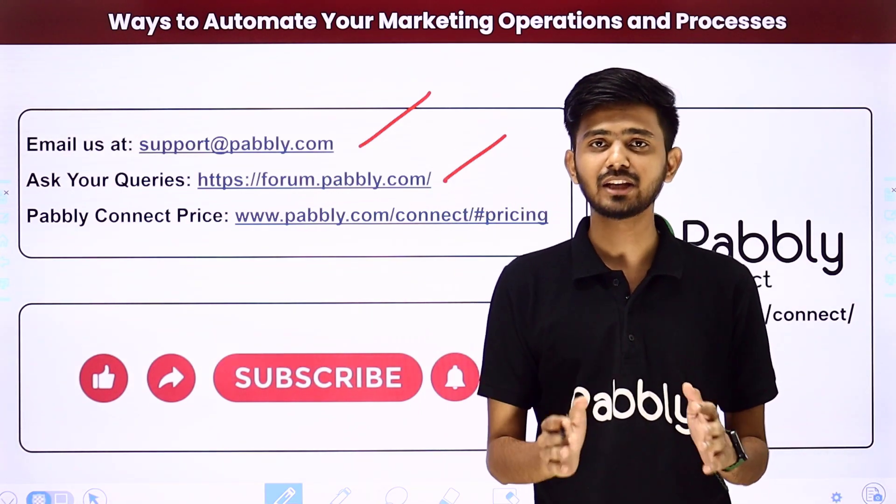